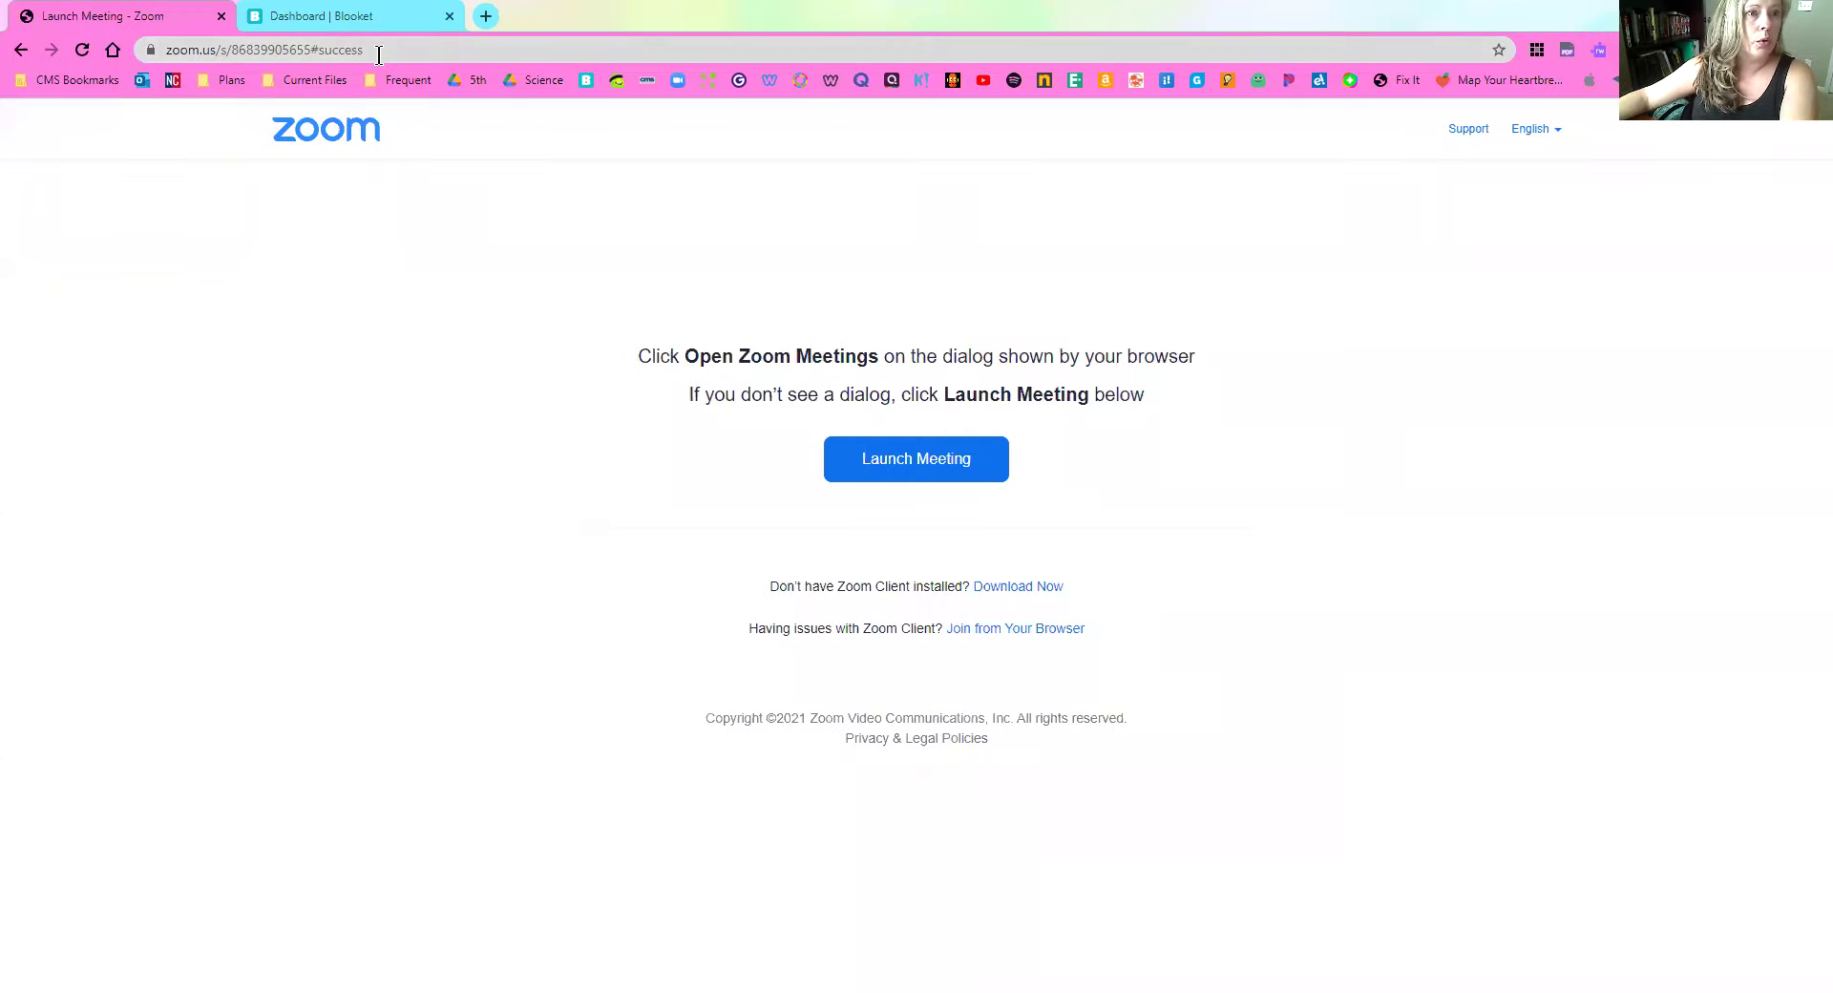
# - Search Google for 'quizlet' and open the Quizlet website from the results
pyautogui.click(379, 54)
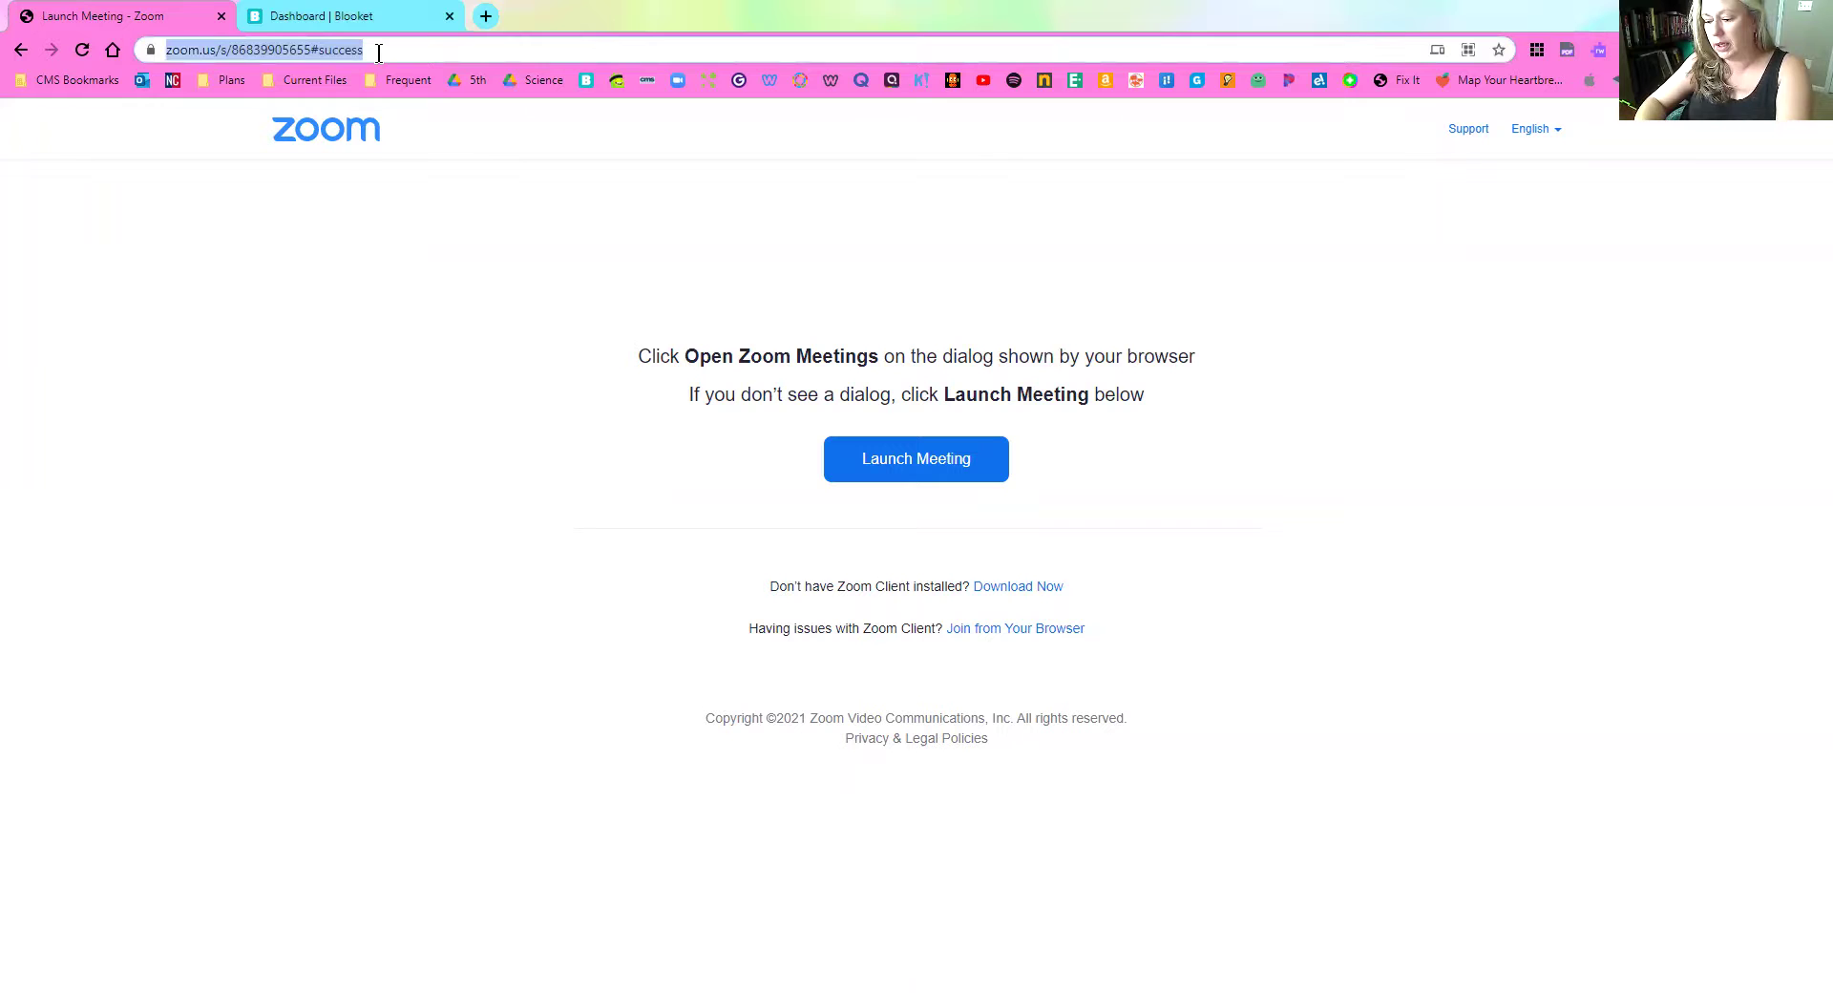
pyautogui.write('quiz')
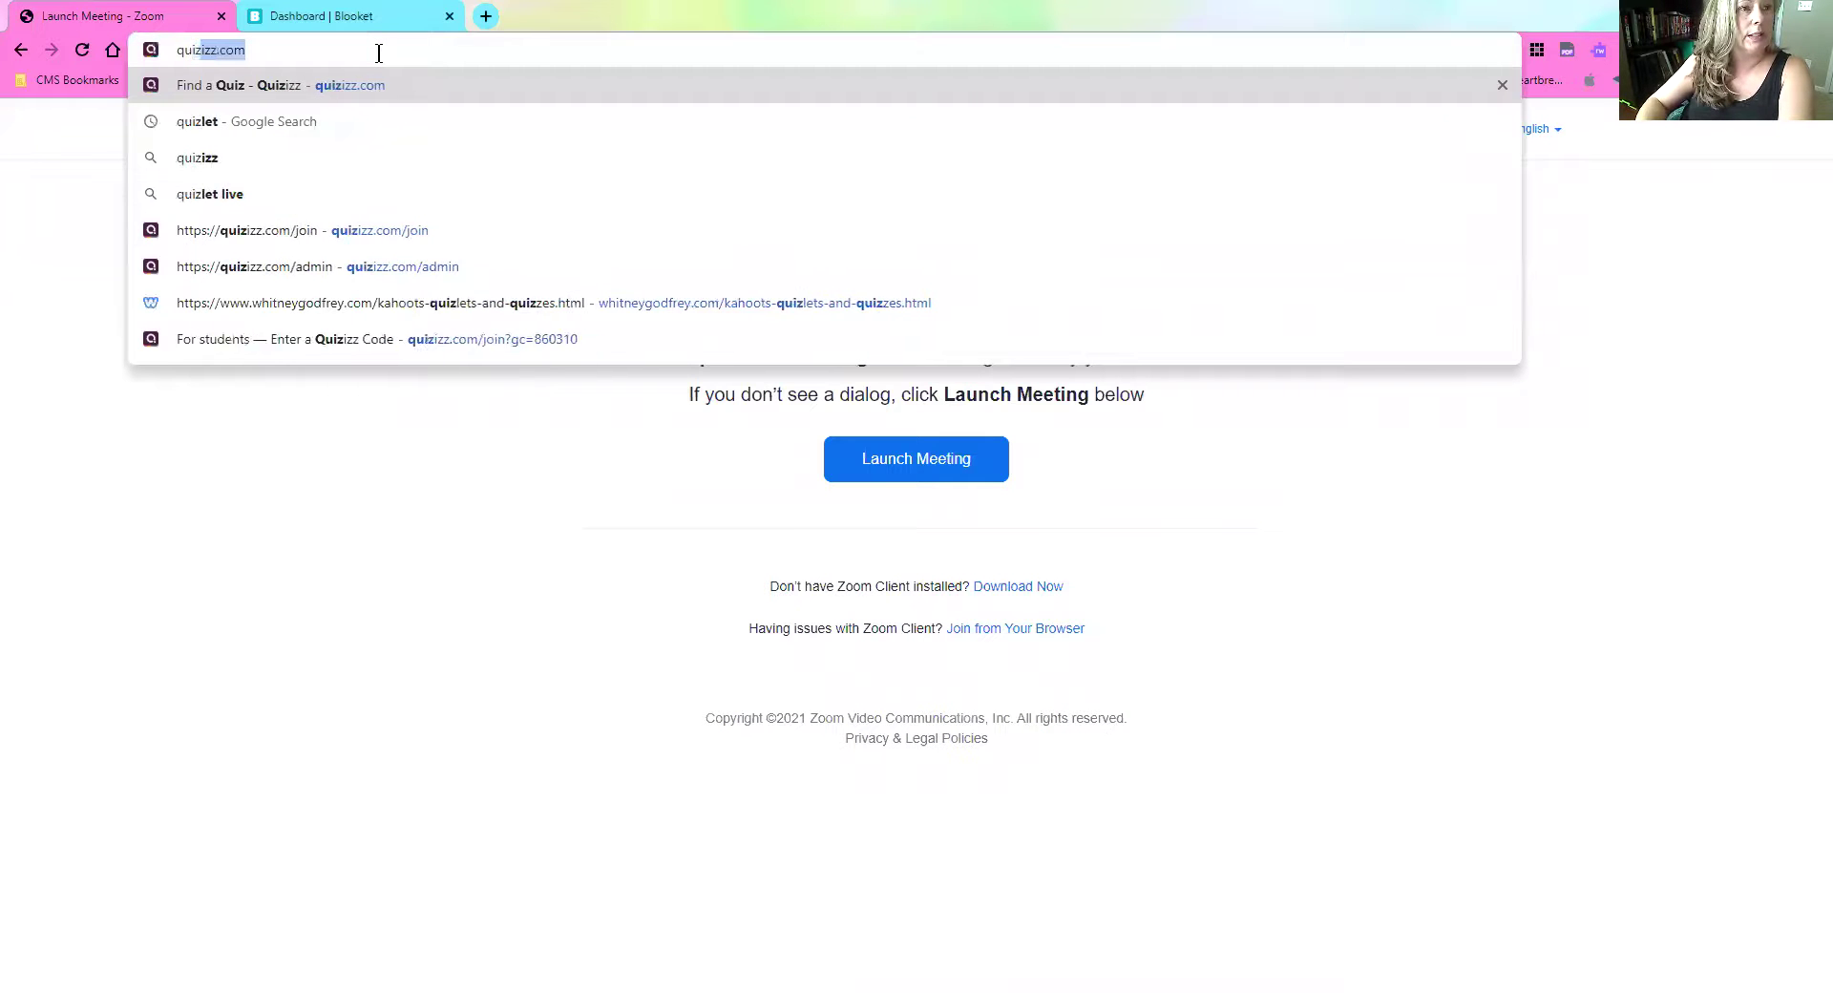
pyautogui.write('let')
pyautogui.press('Return')
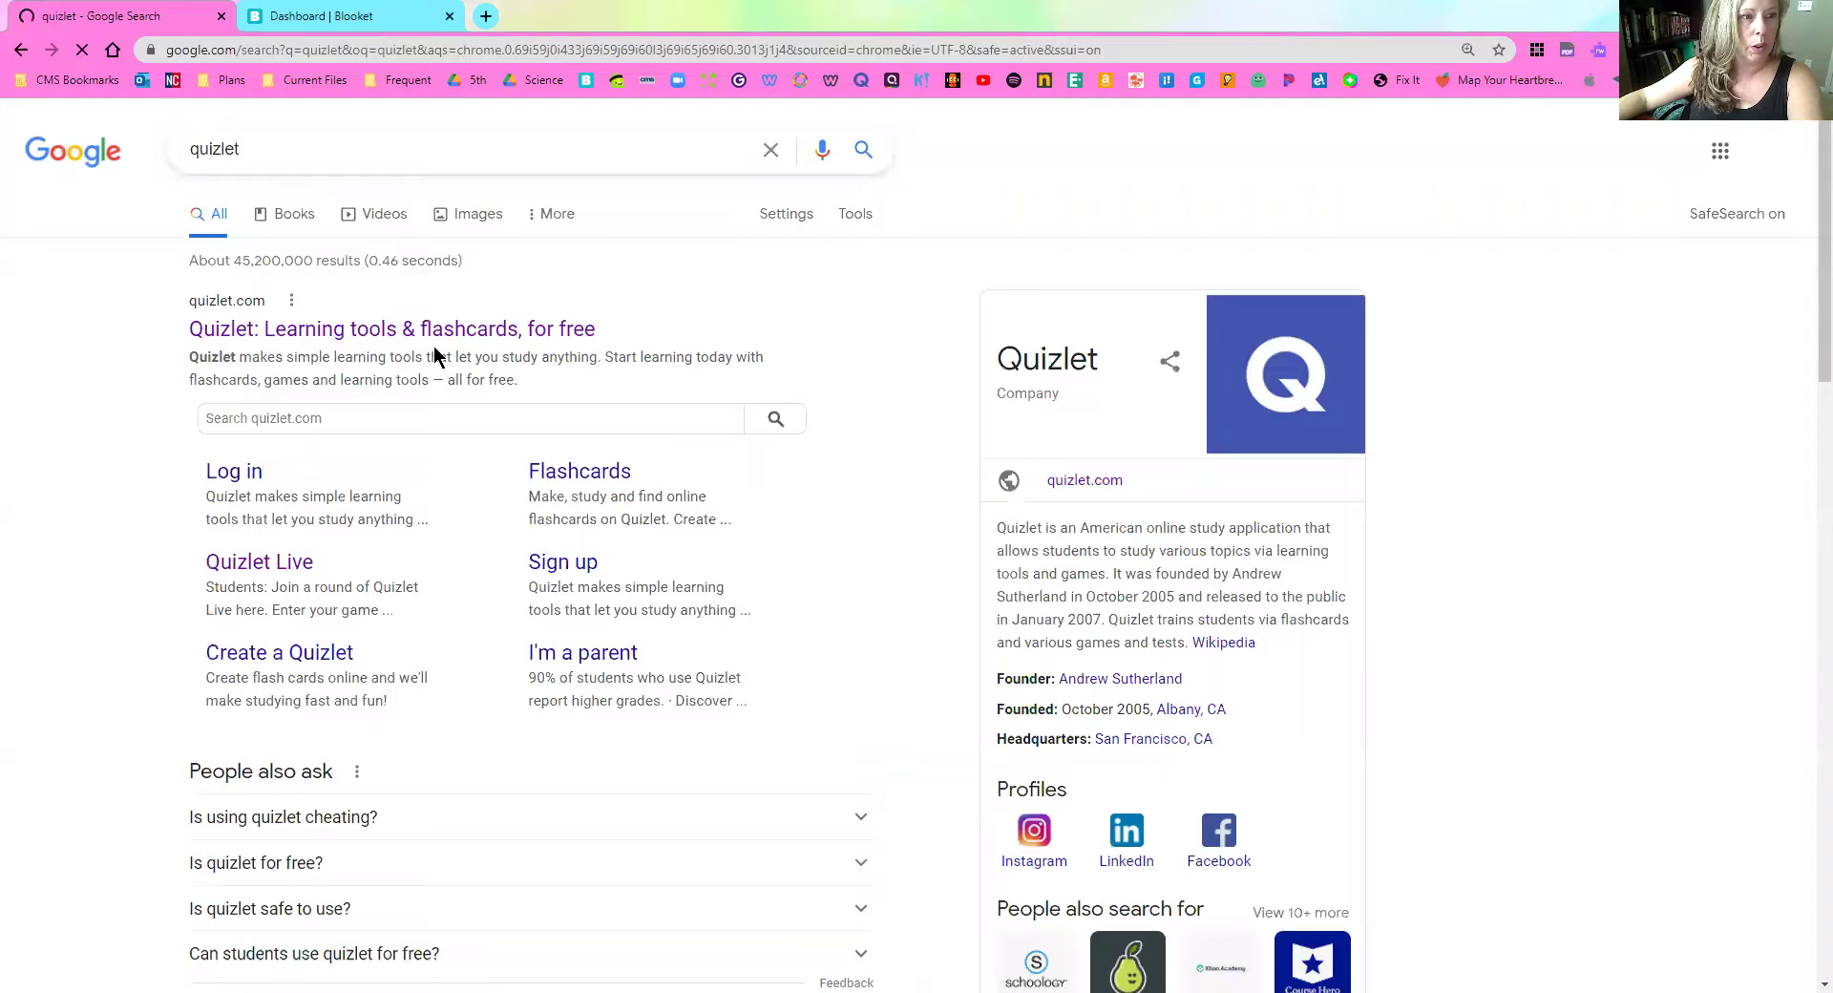
pyautogui.click(439, 331)
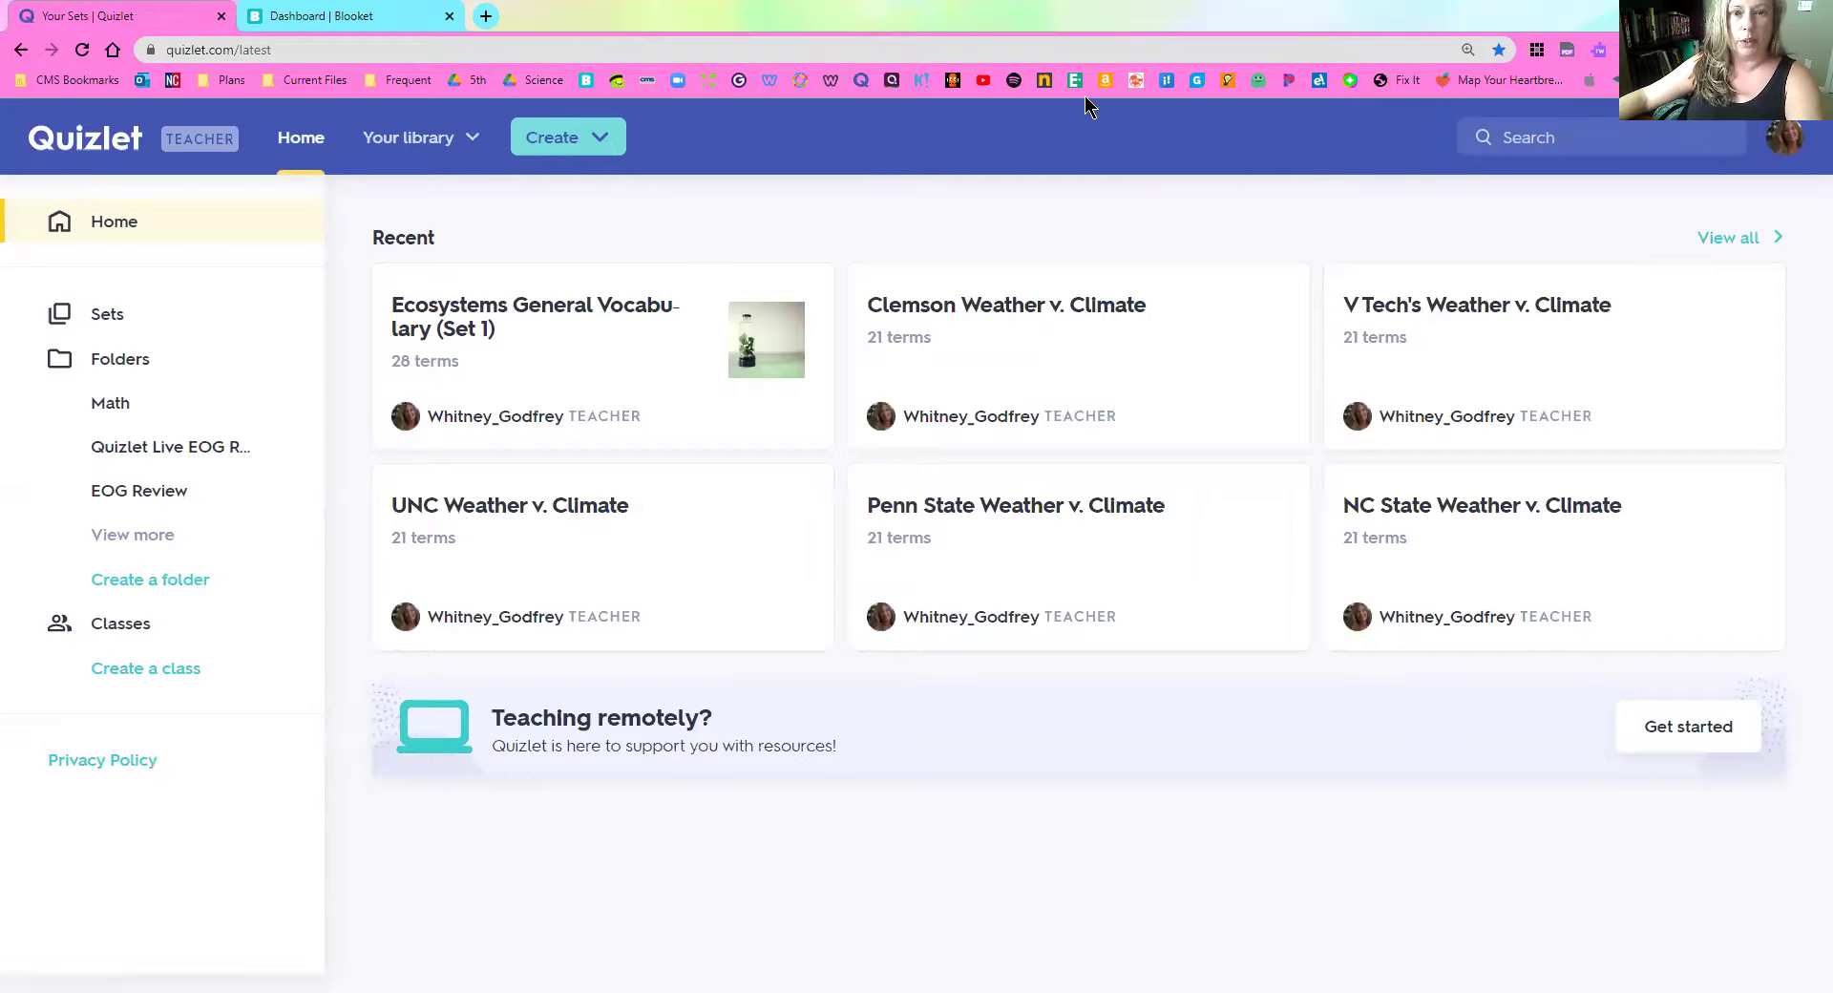
# - Search Quizlet sets for 'multiplication facts'
pyautogui.click(1528, 137)
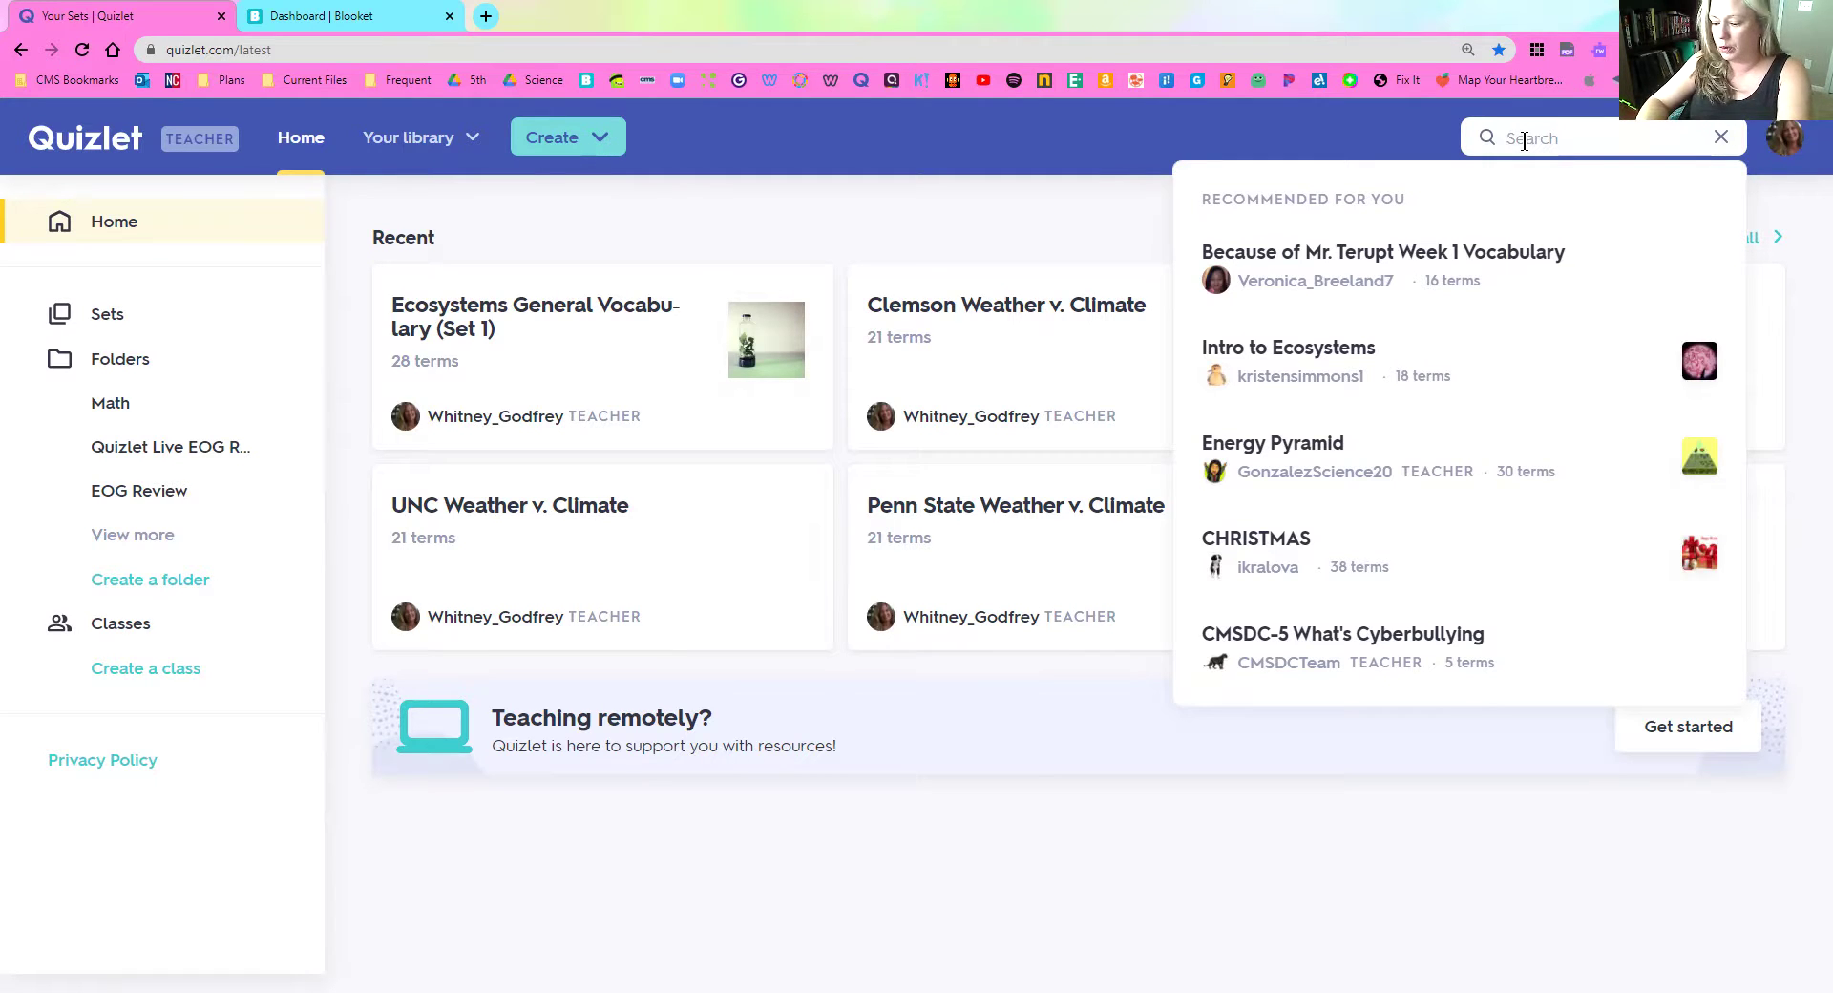
pyautogui.write('m')
pyautogui.write('ultiplic')
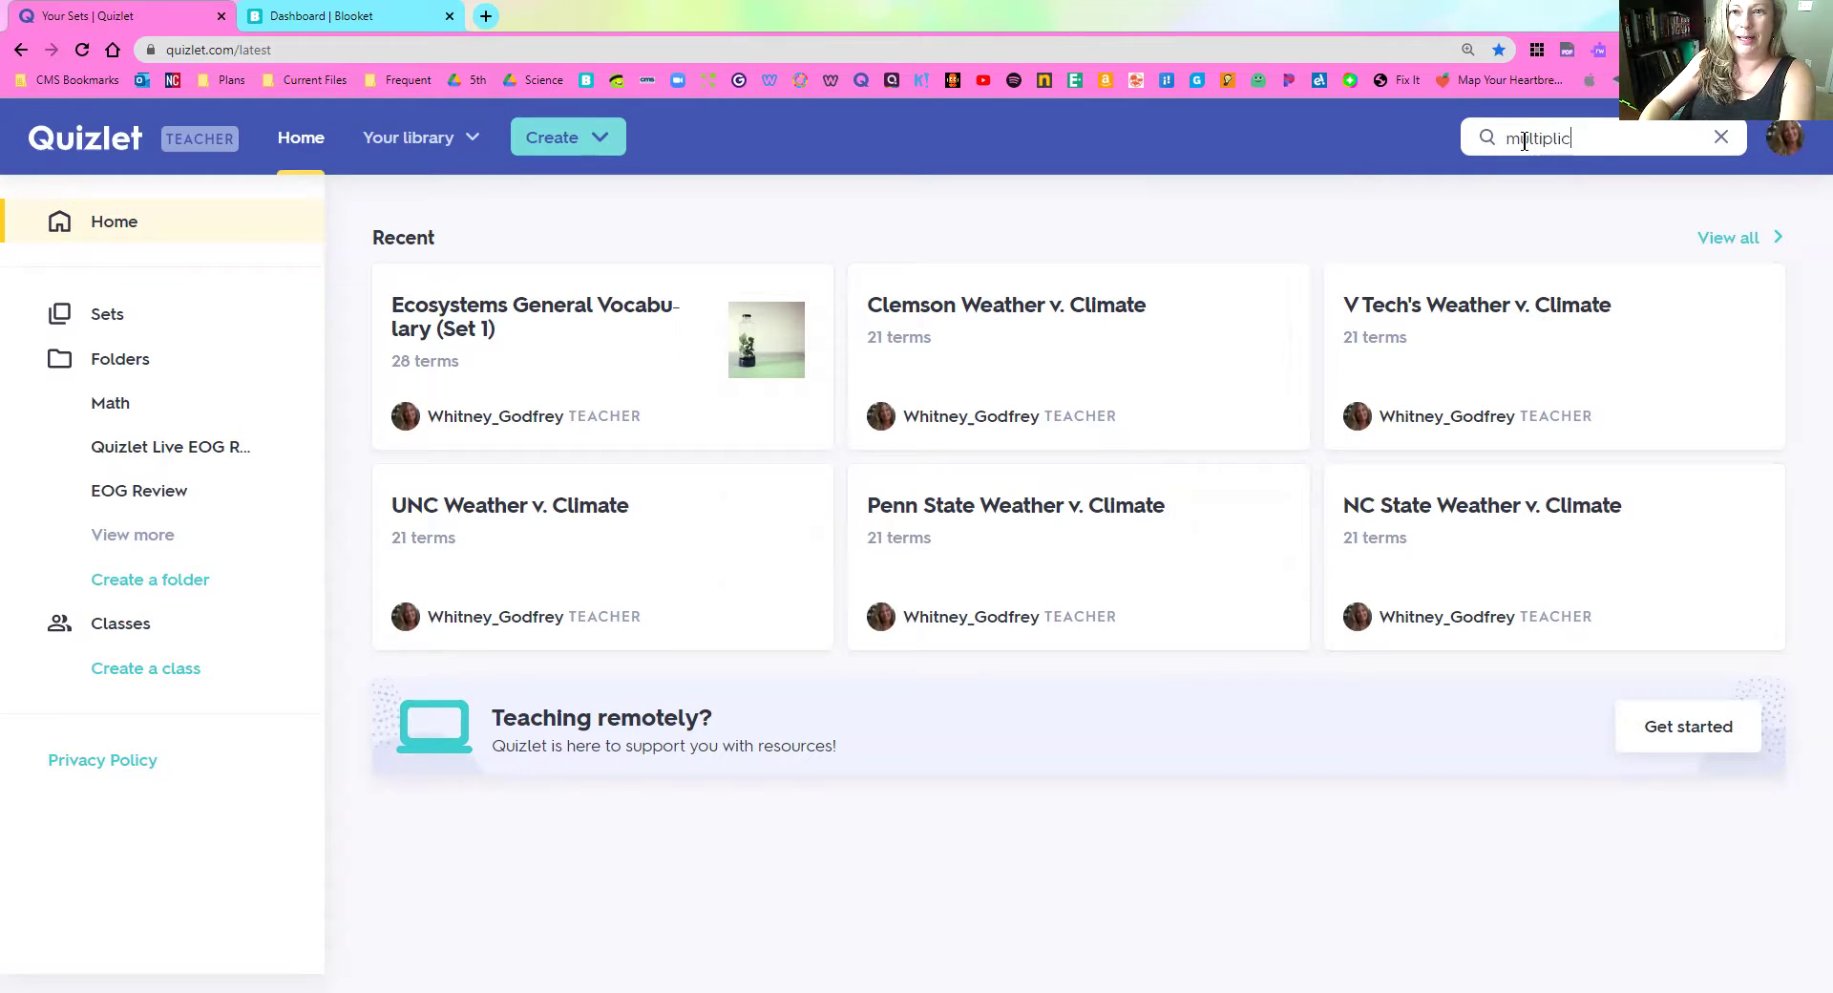
pyautogui.write('ation facts')
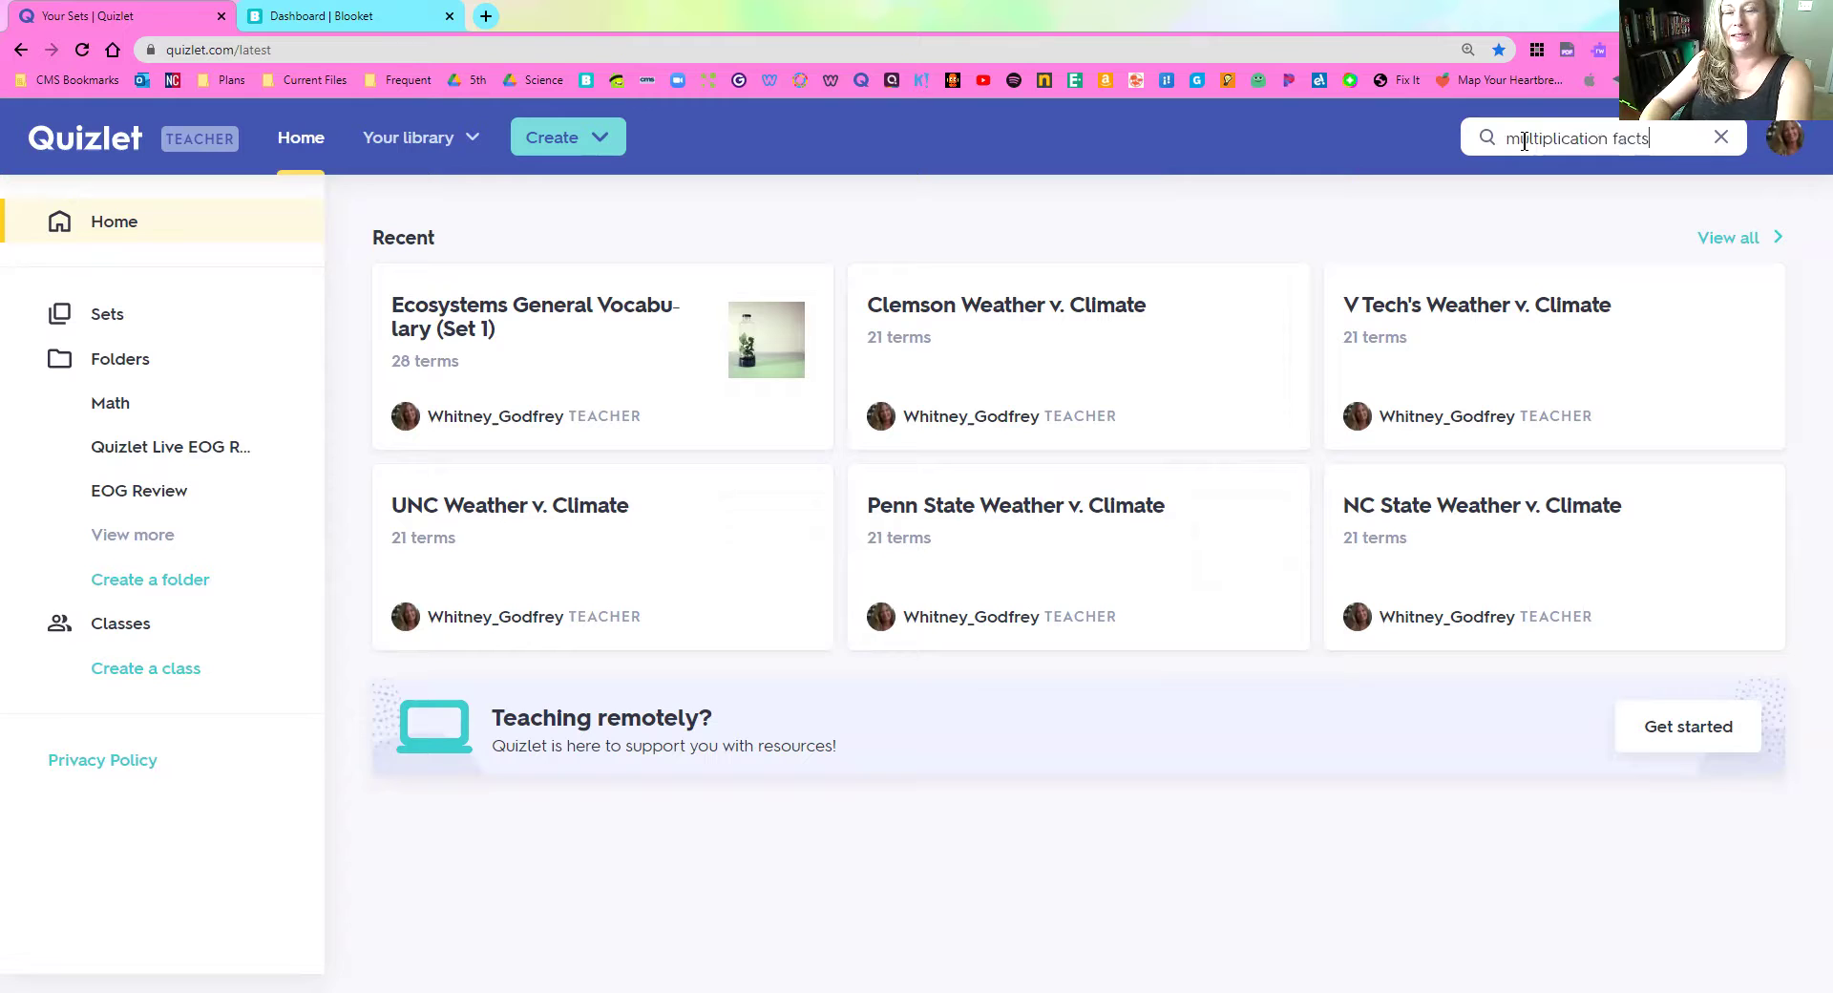
pyautogui.press('Return')
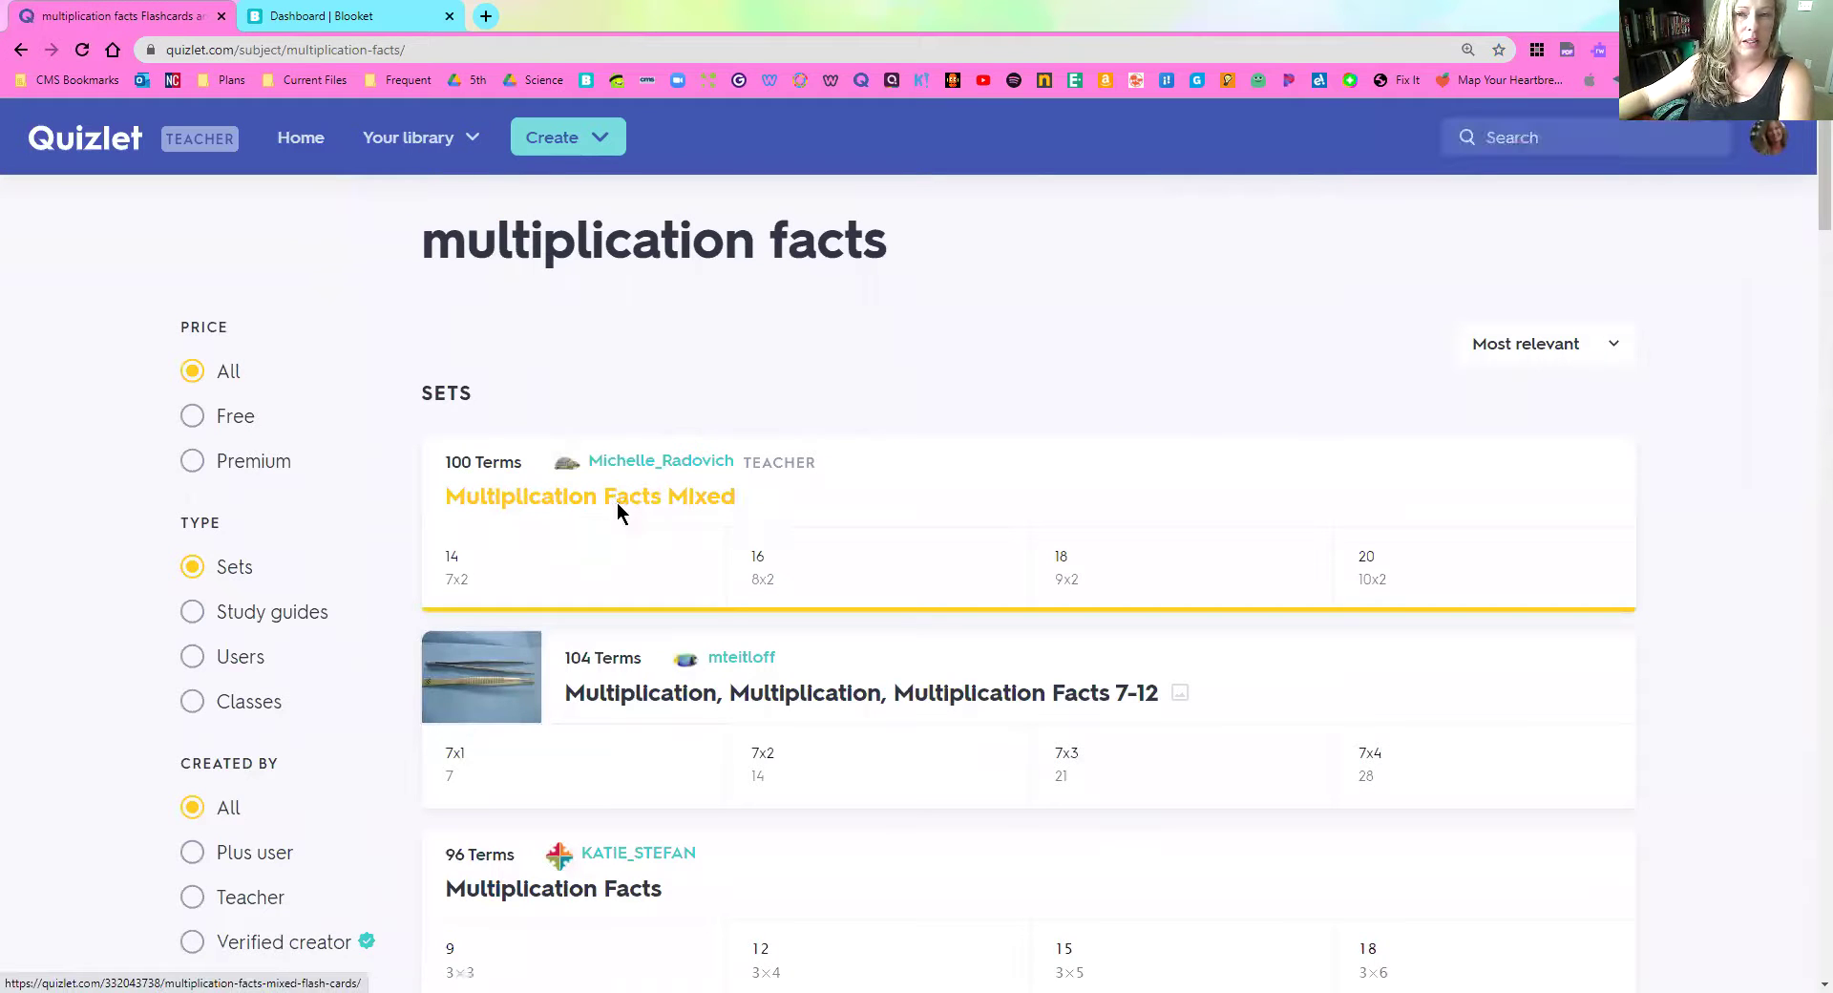
# - Open the Multiplication Facts Mixed set and bring up its extra options menu
pyautogui.click(618, 511)
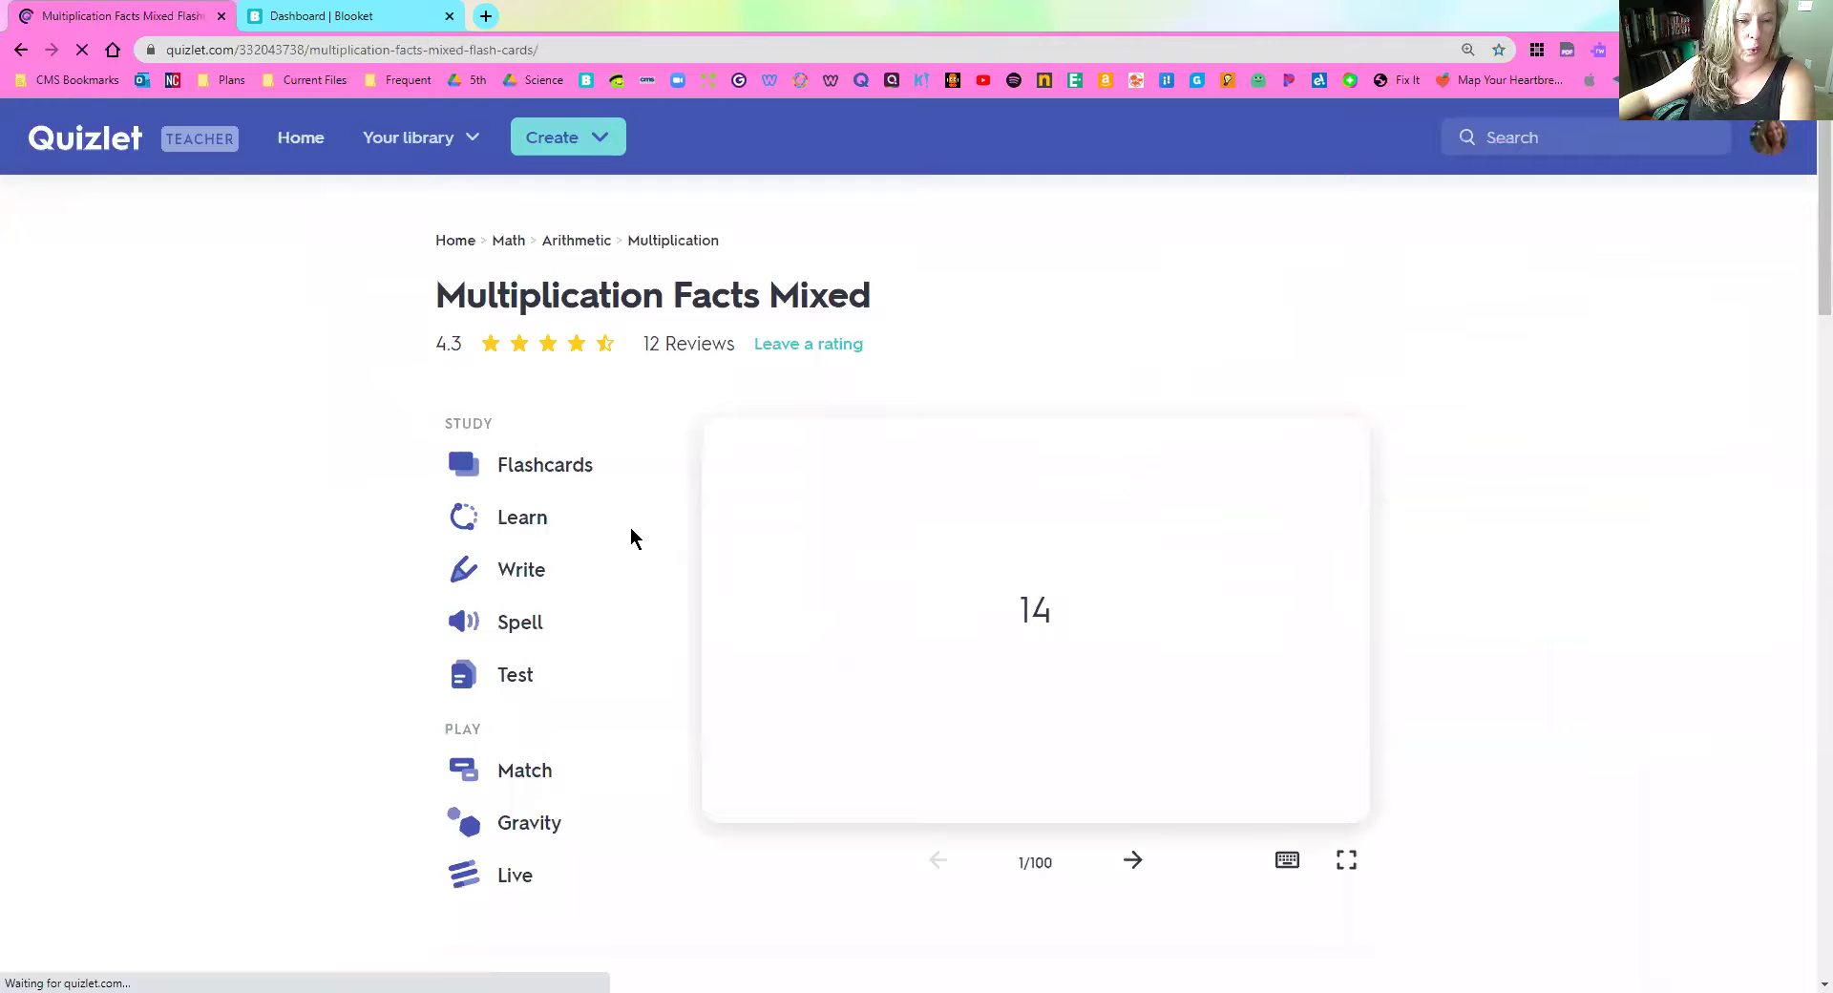
pyautogui.scroll(-2, 1529, 731)
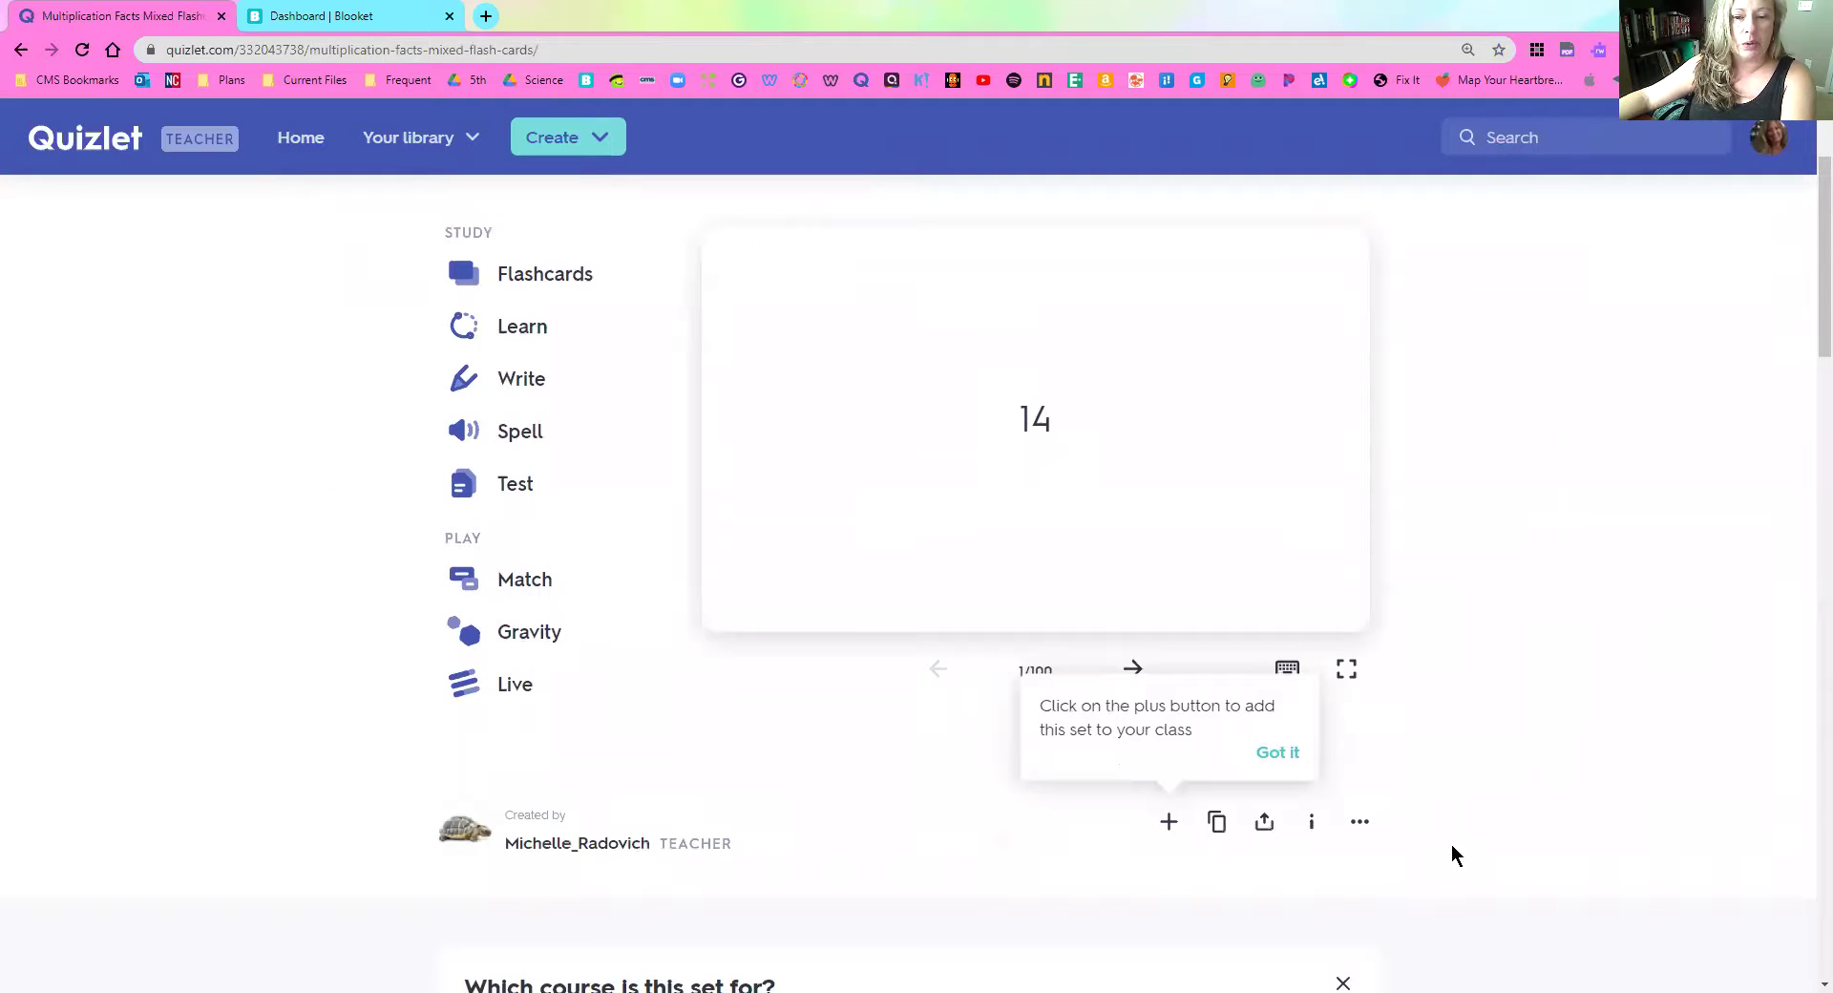
pyautogui.click(1344, 832)
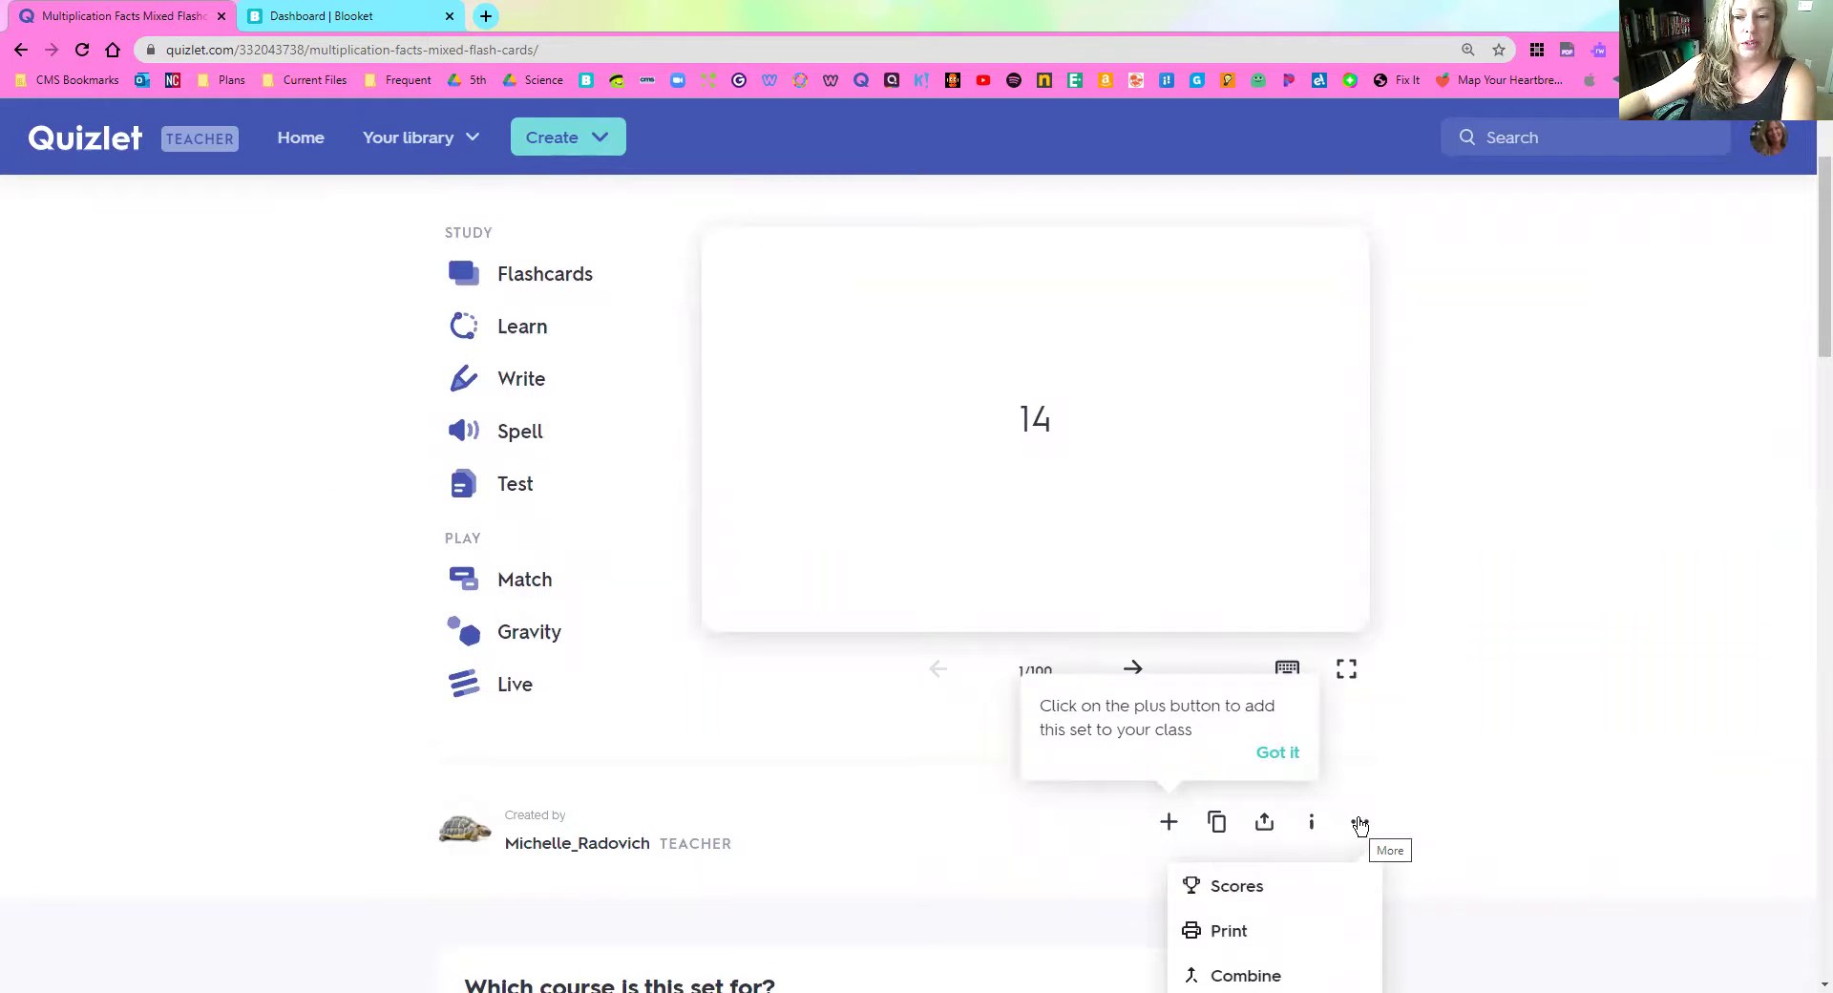
pyautogui.click(1427, 838)
pyautogui.scroll(-2, 1436, 816)
pyautogui.scroll(-2, 1427, 816)
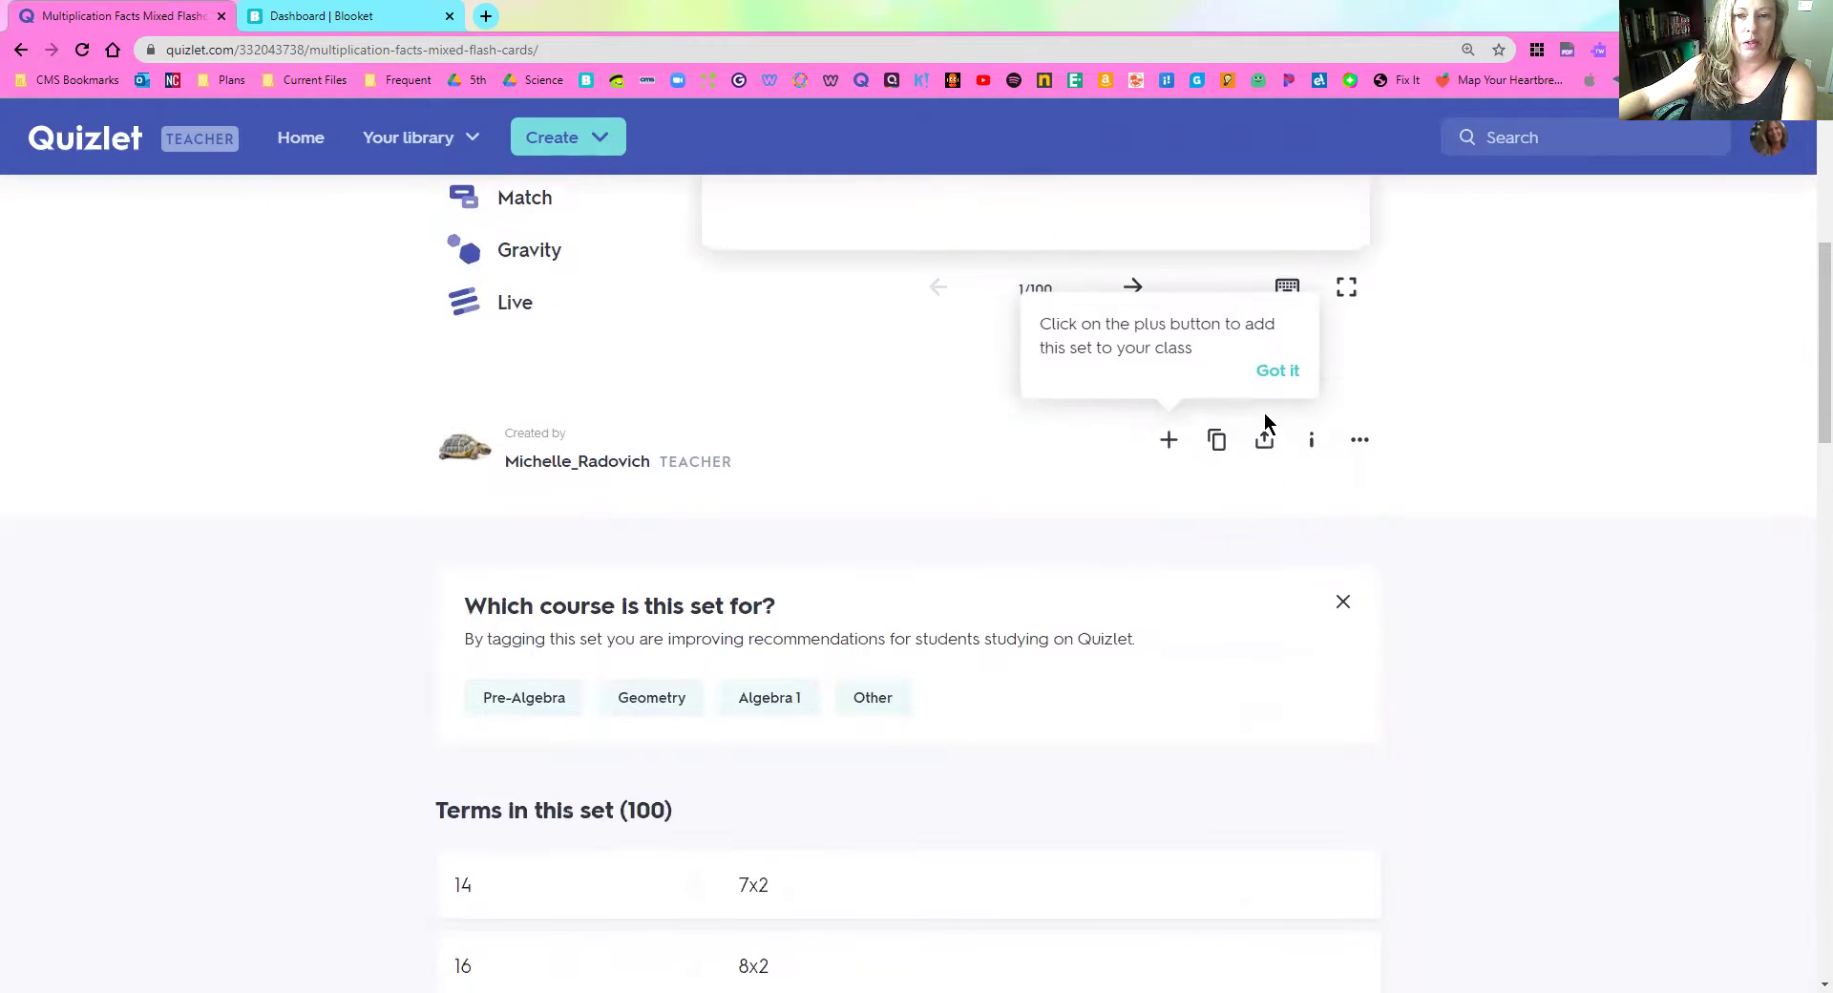
pyautogui.click(1359, 439)
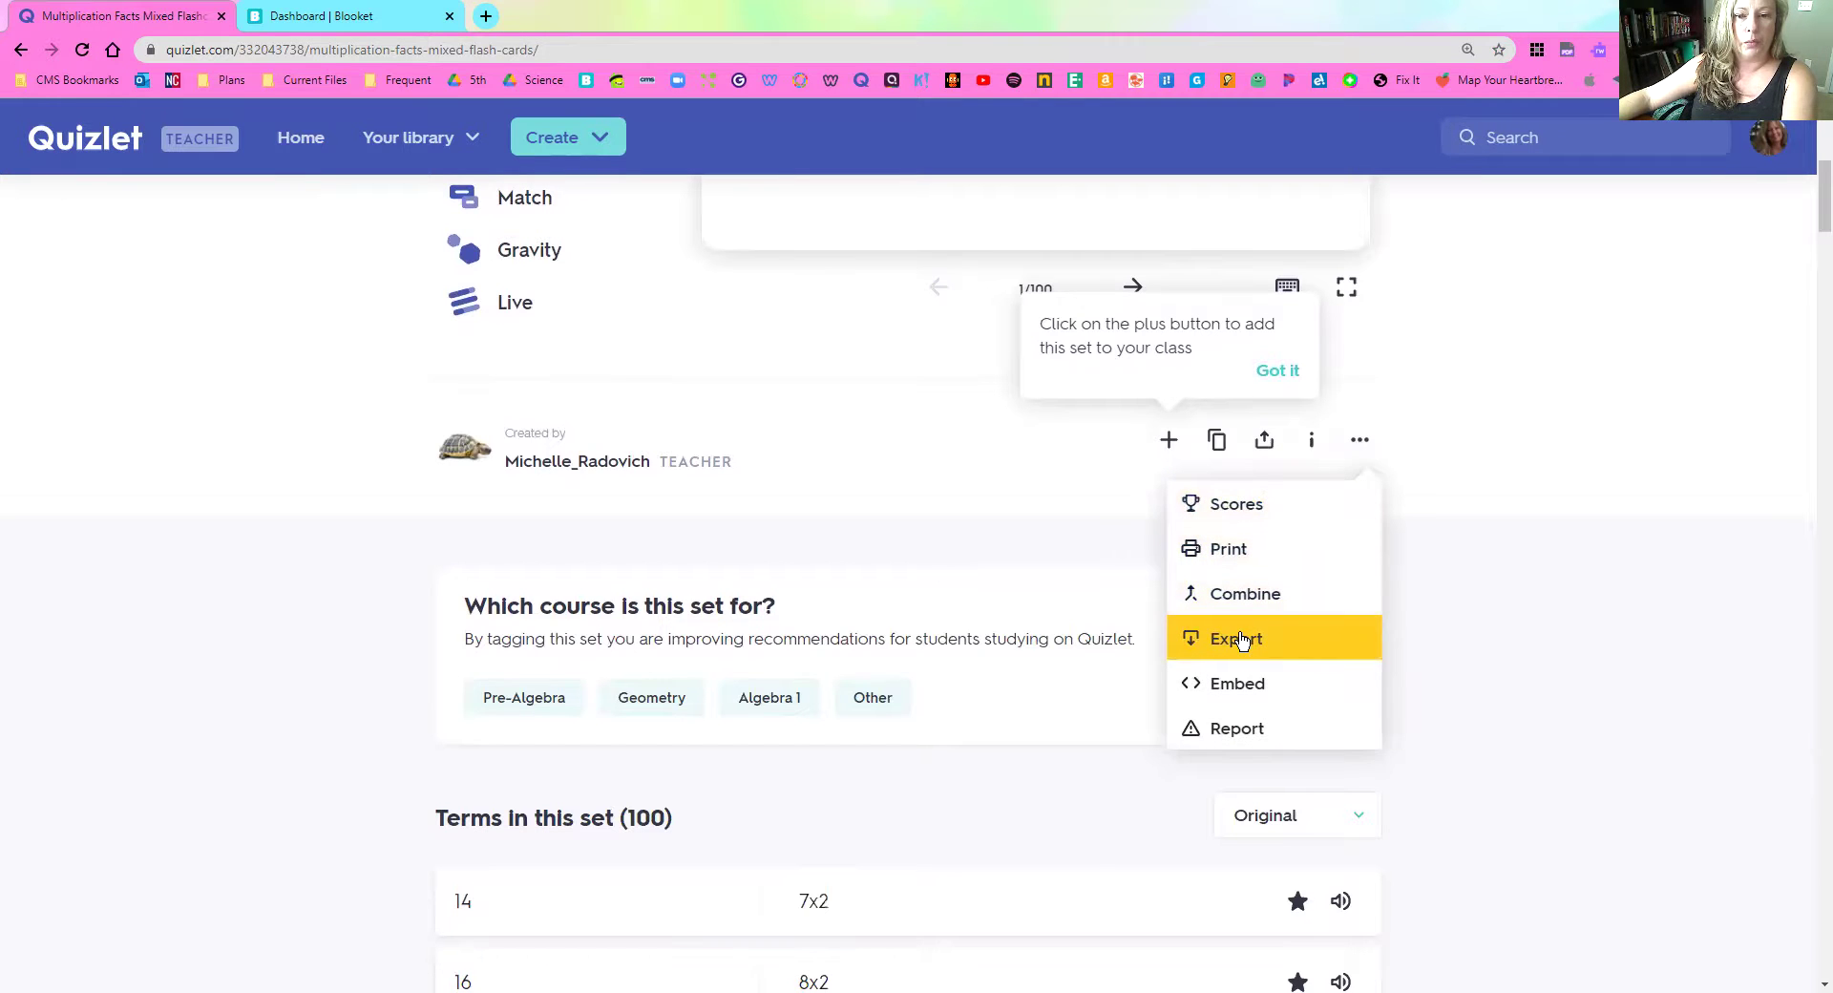
# - Export the set's 100 terms with Tab and New line separators and copy the text
pyautogui.click(1241, 640)
pyautogui.scroll(-2, 1501, 726)
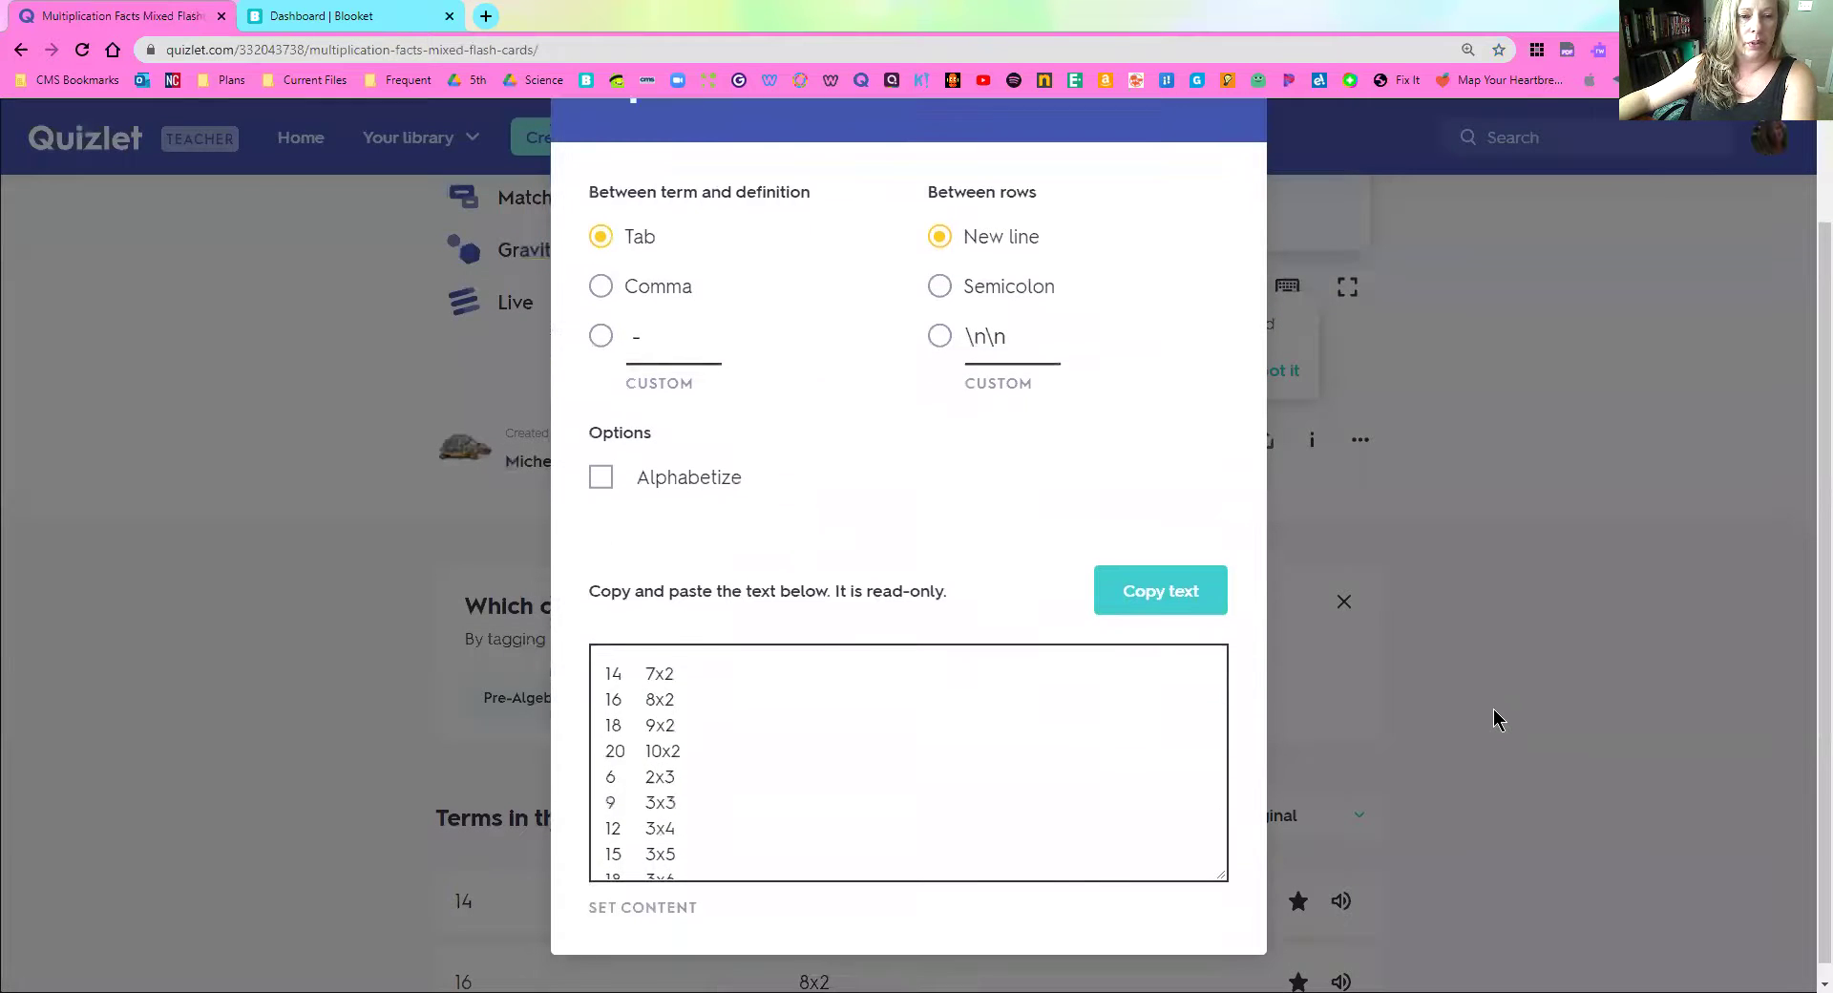
pyautogui.click(1145, 578)
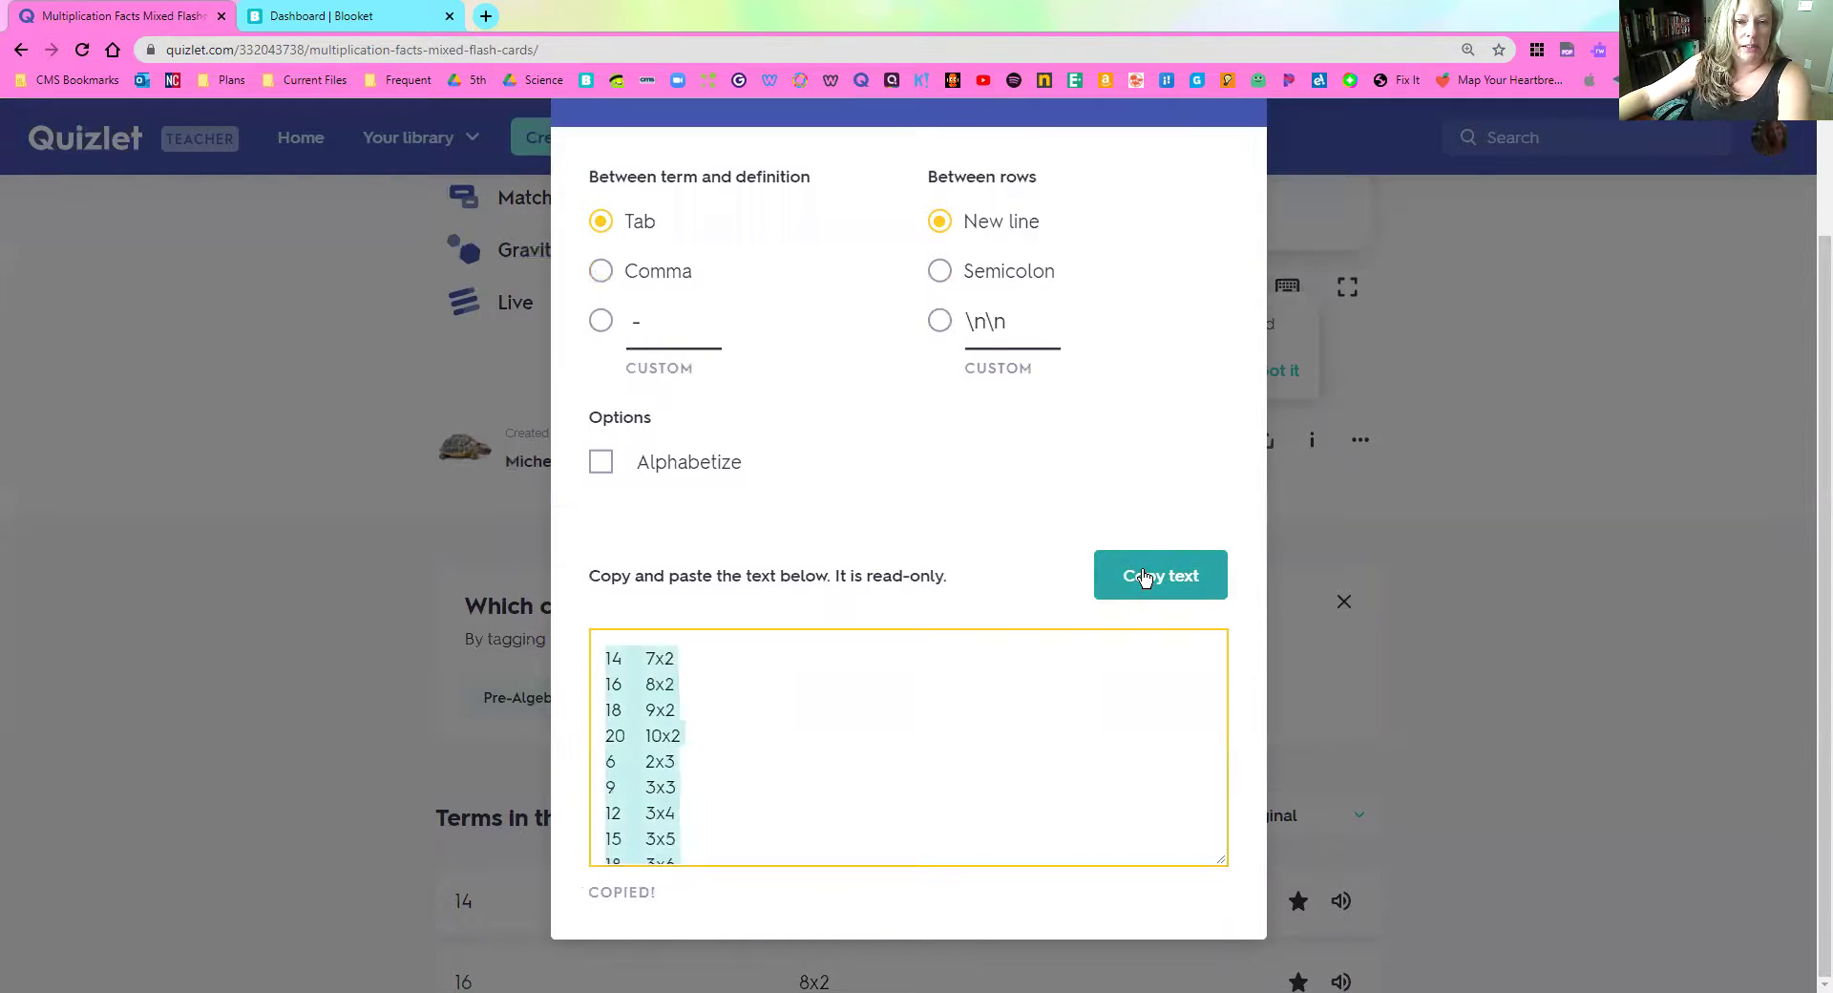
pyautogui.click(308, 27)
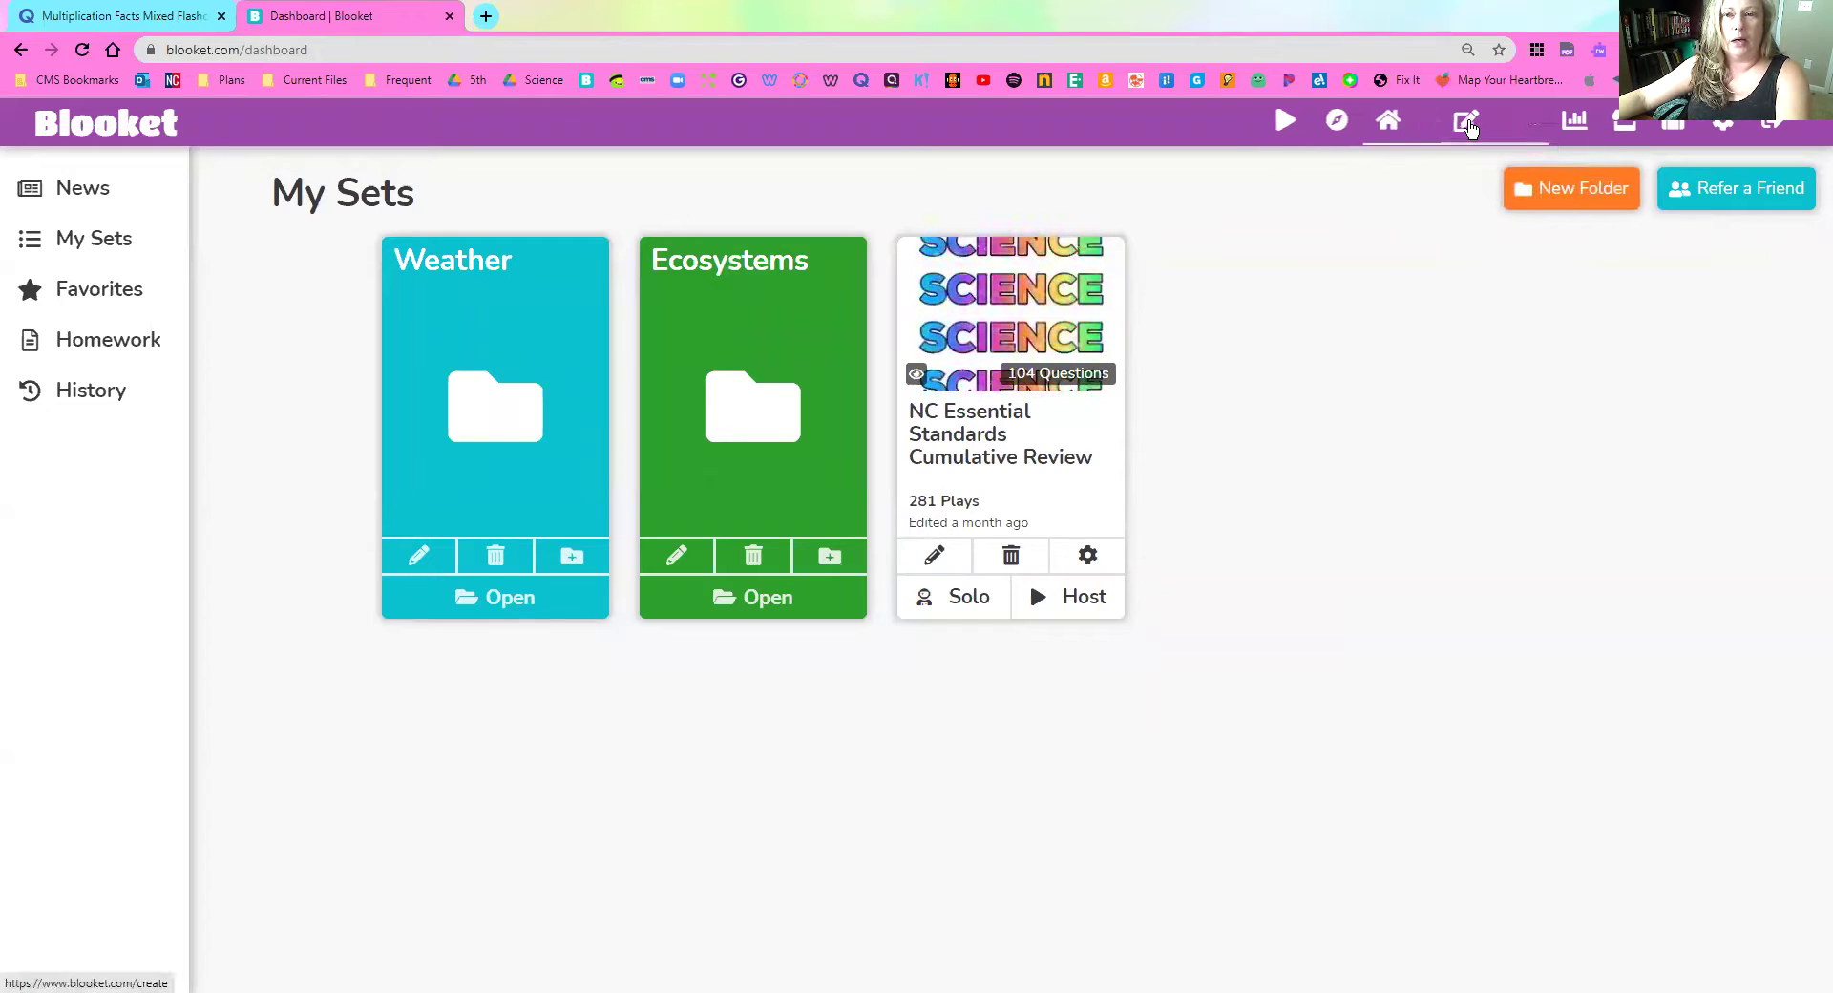
# - Start a new Blooket set titled 'Multiplication Facts' using Quizlet Import as the creation method
pyautogui.click(1482, 122)
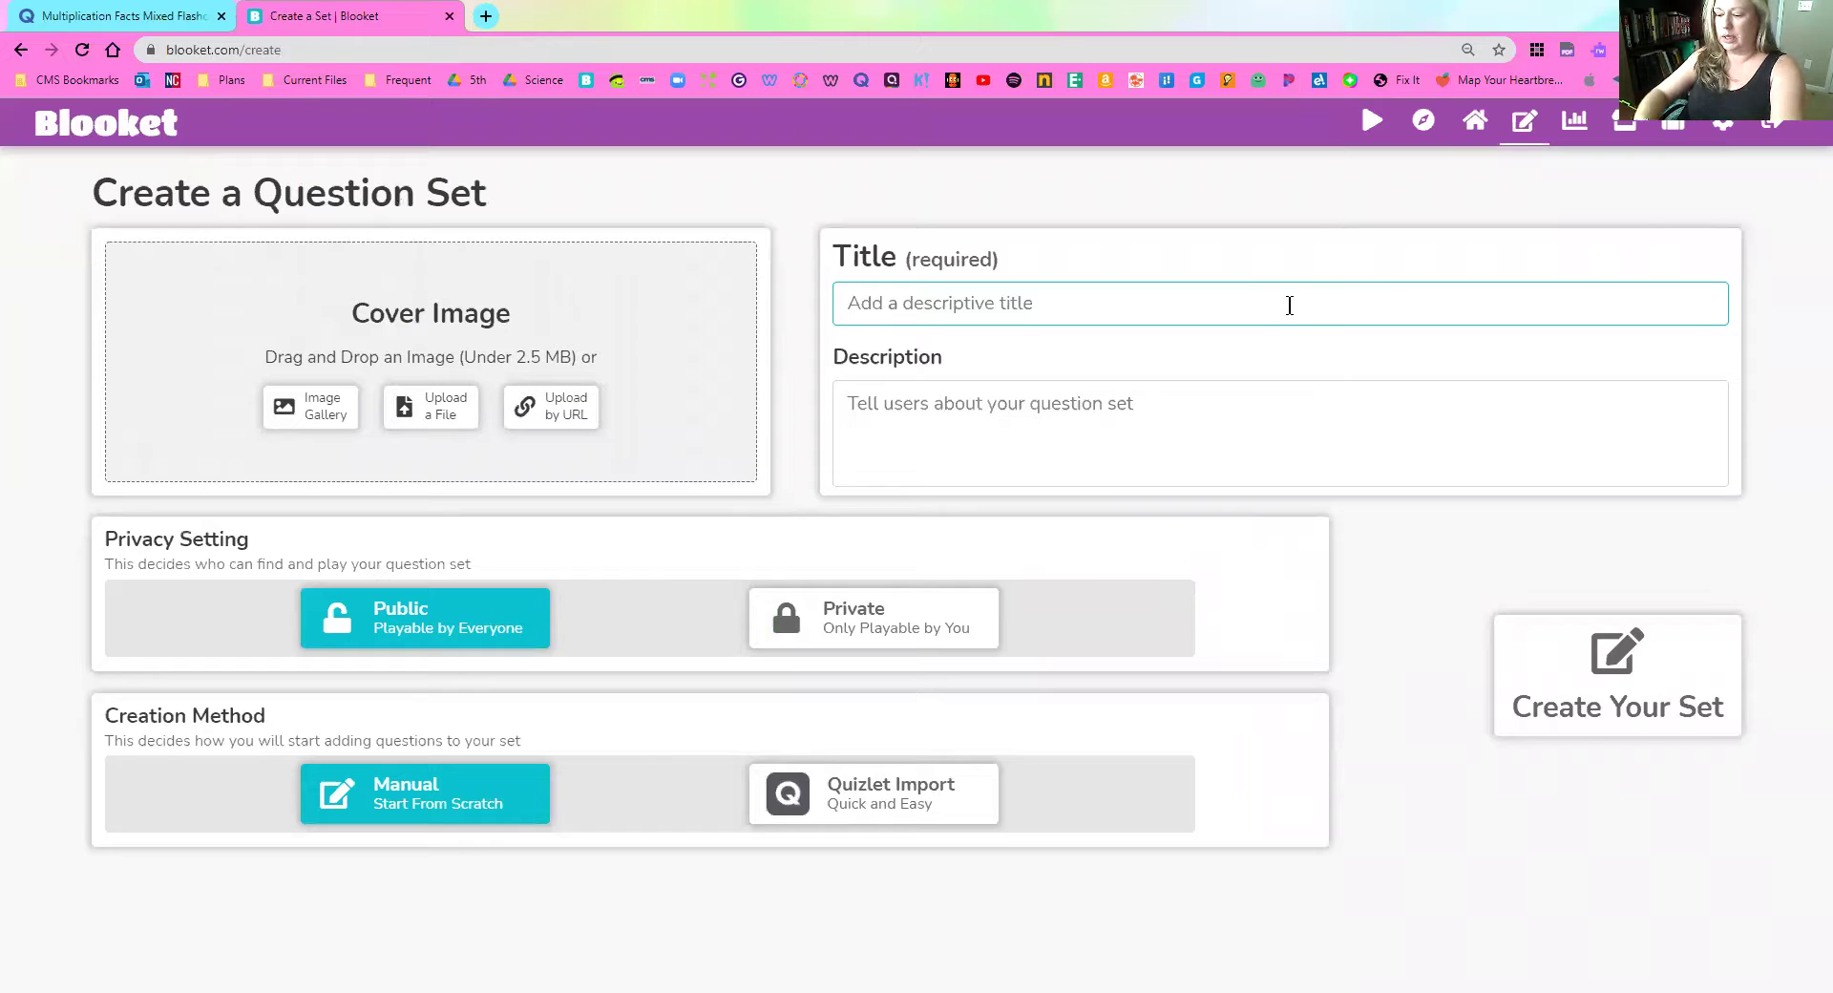
pyautogui.write('Multip')
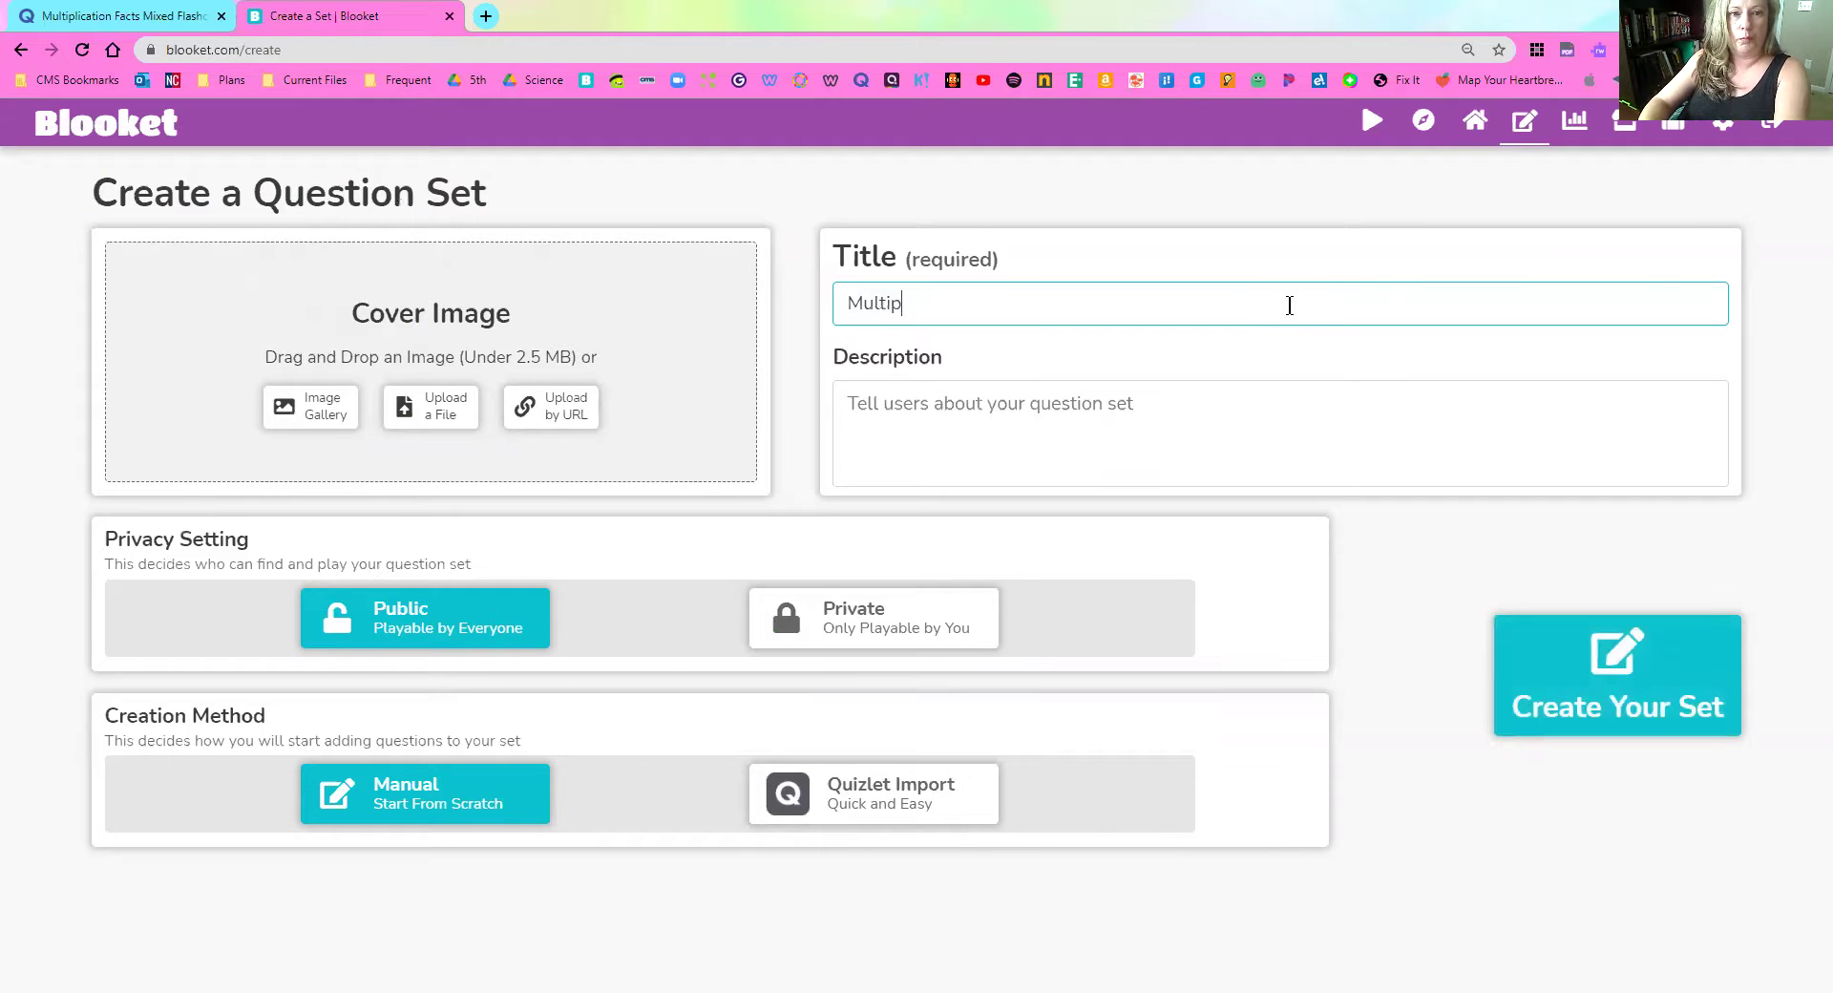
pyautogui.write('lication')
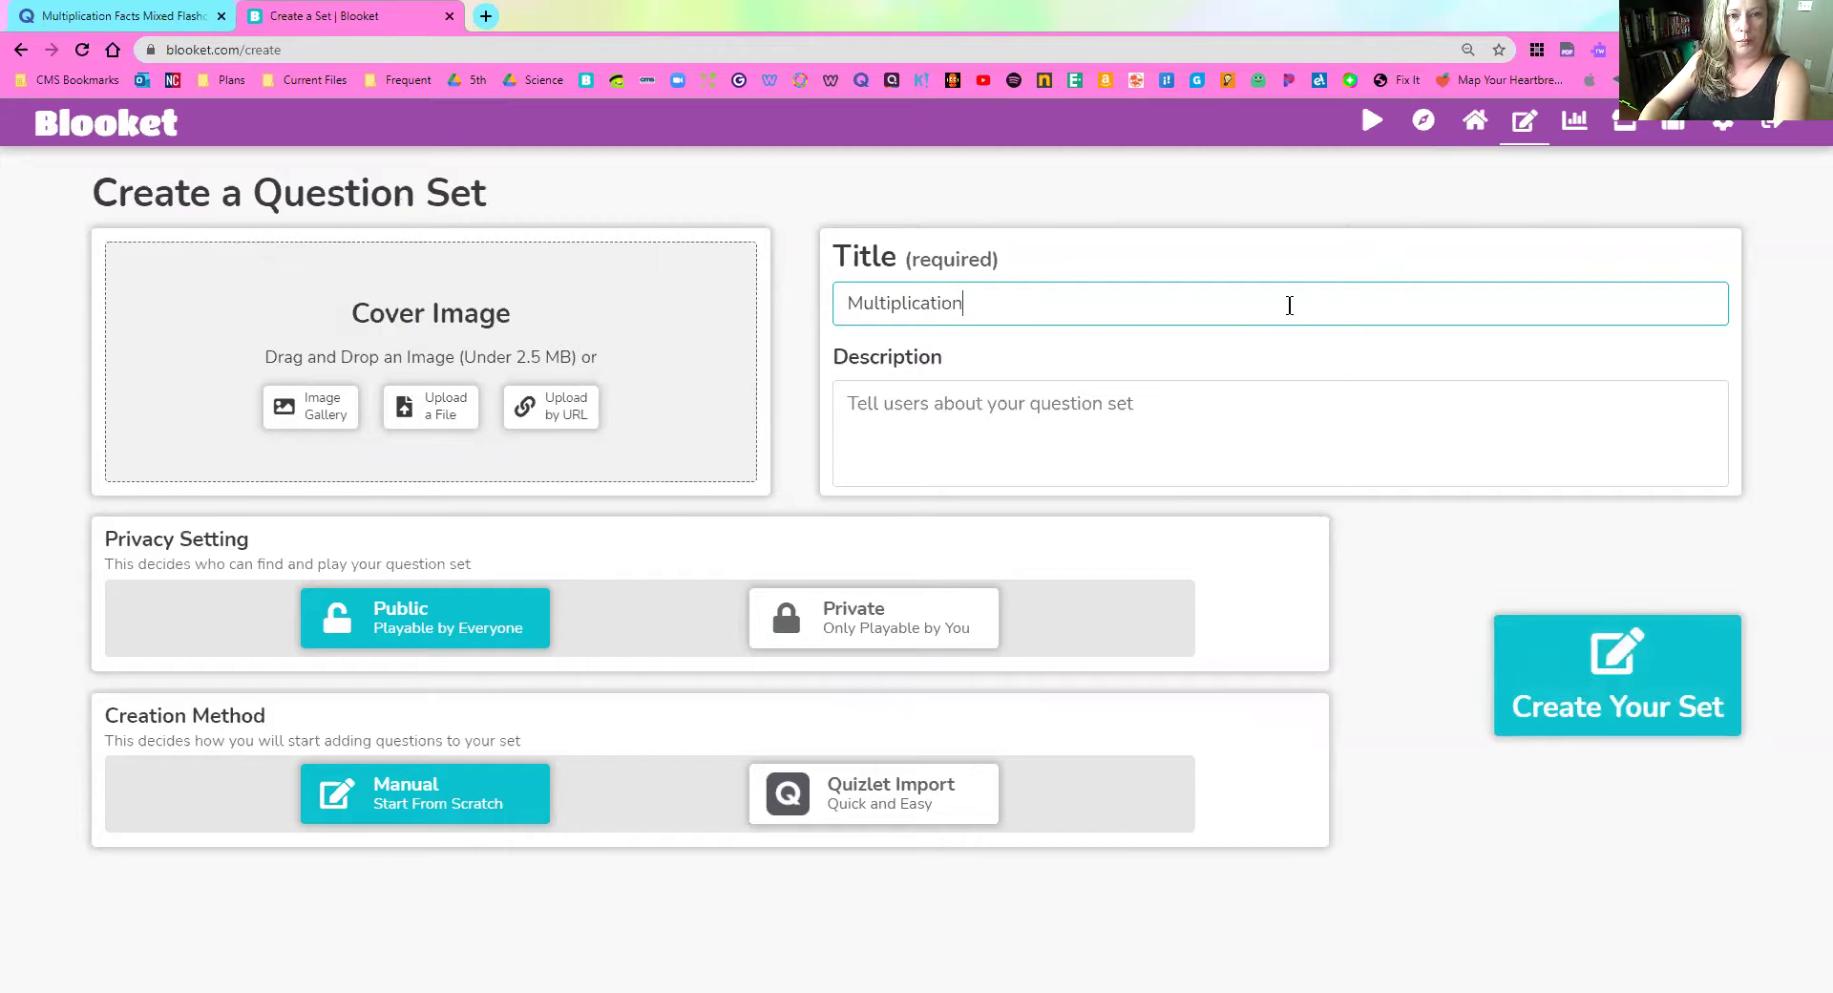
pyautogui.write(' Facts')
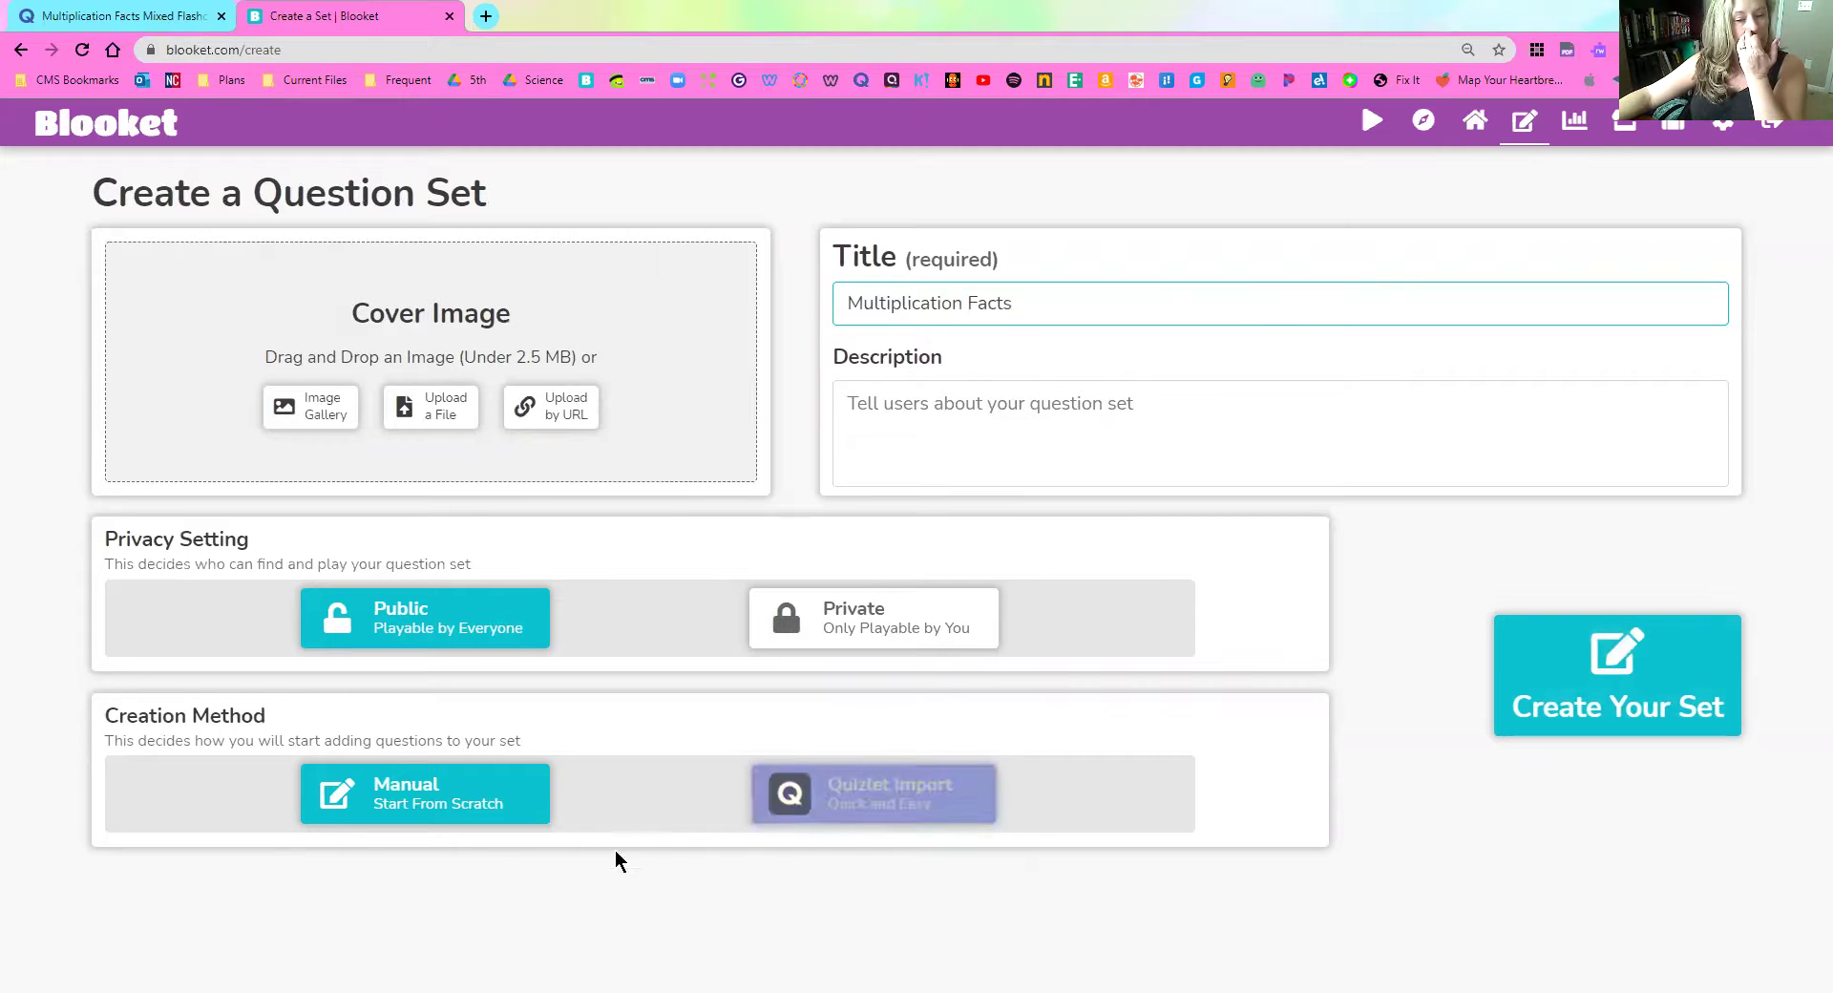
pyautogui.click(497, 792)
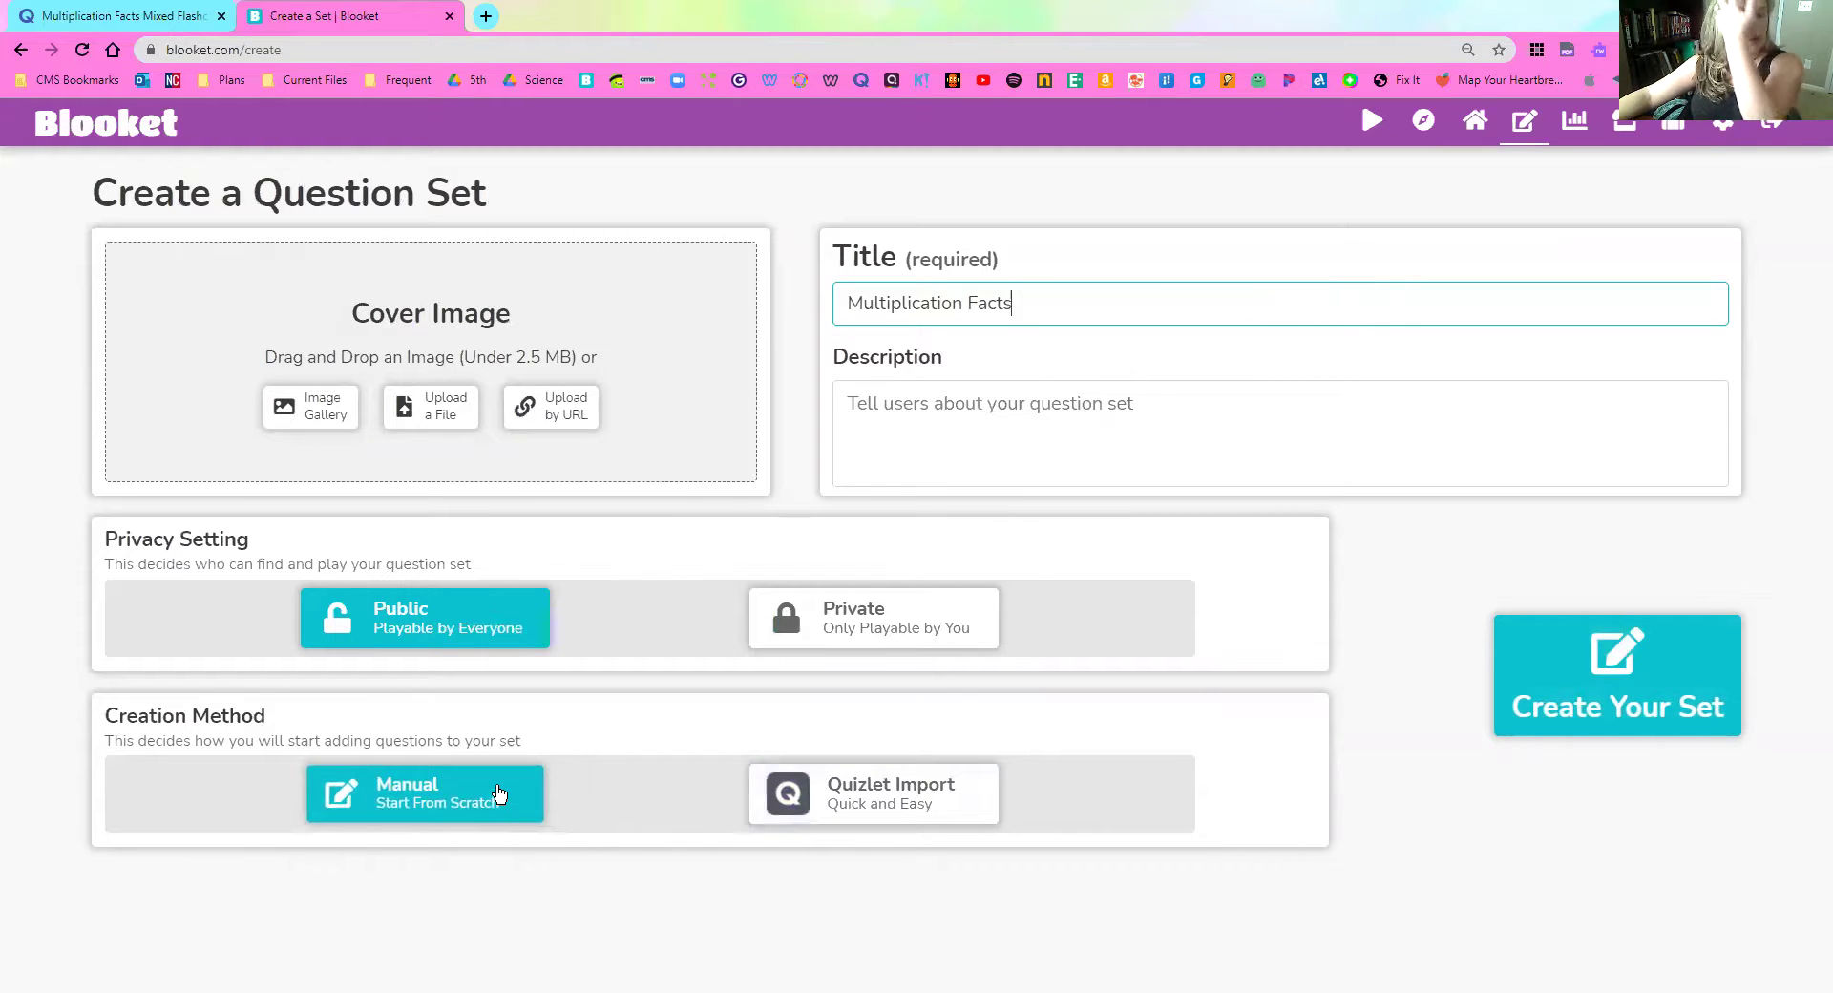
pyautogui.click(922, 805)
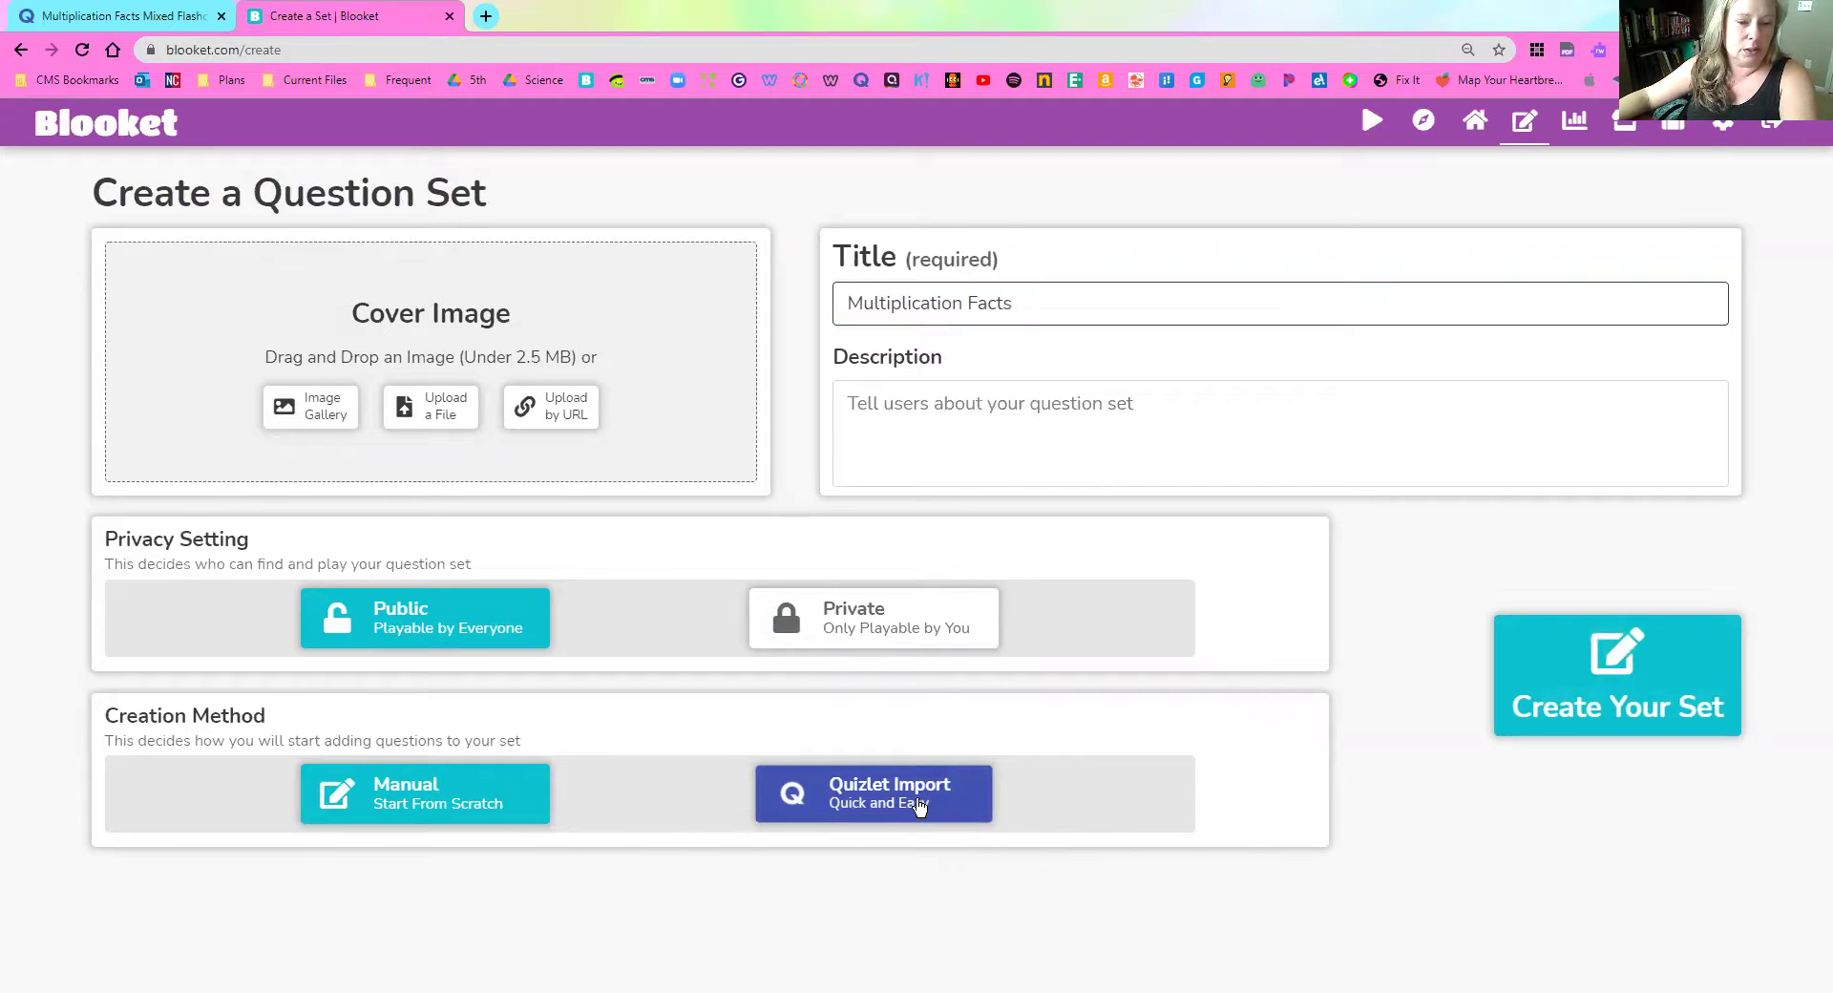
# - Create the set and paste the copied Quizlet term list into the import box
pyautogui.click(1620, 681)
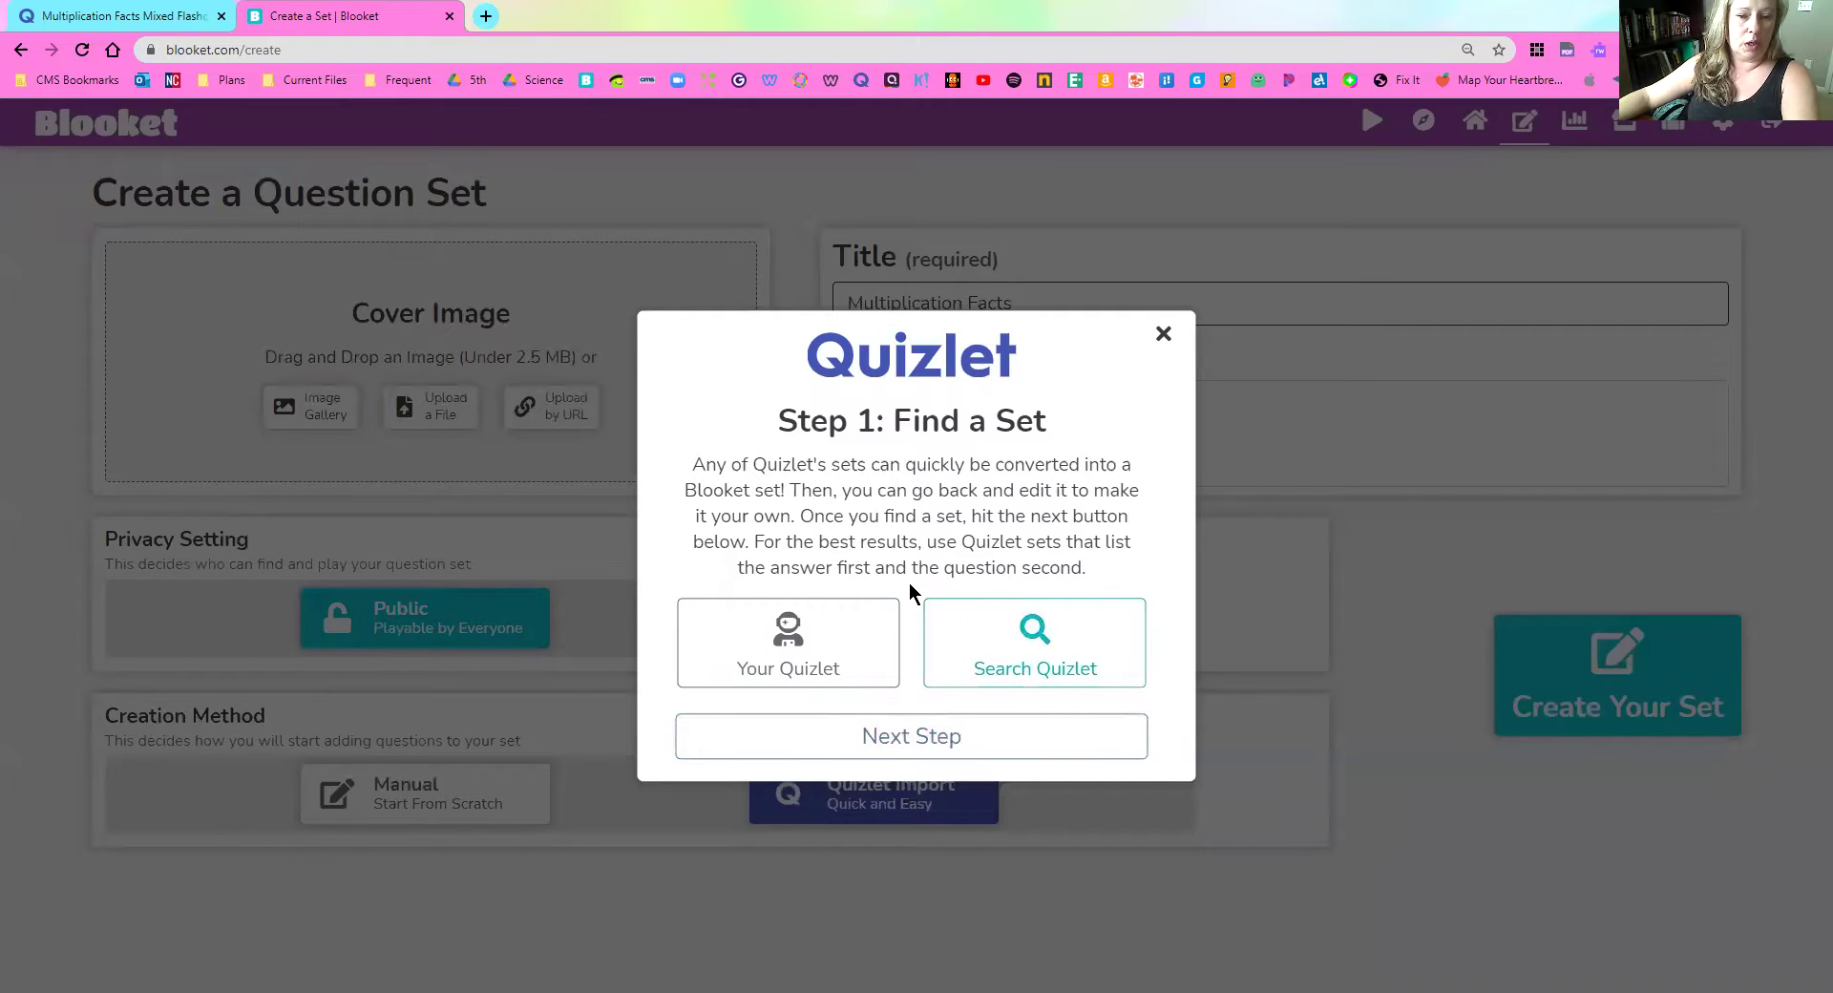
pyautogui.click(902, 743)
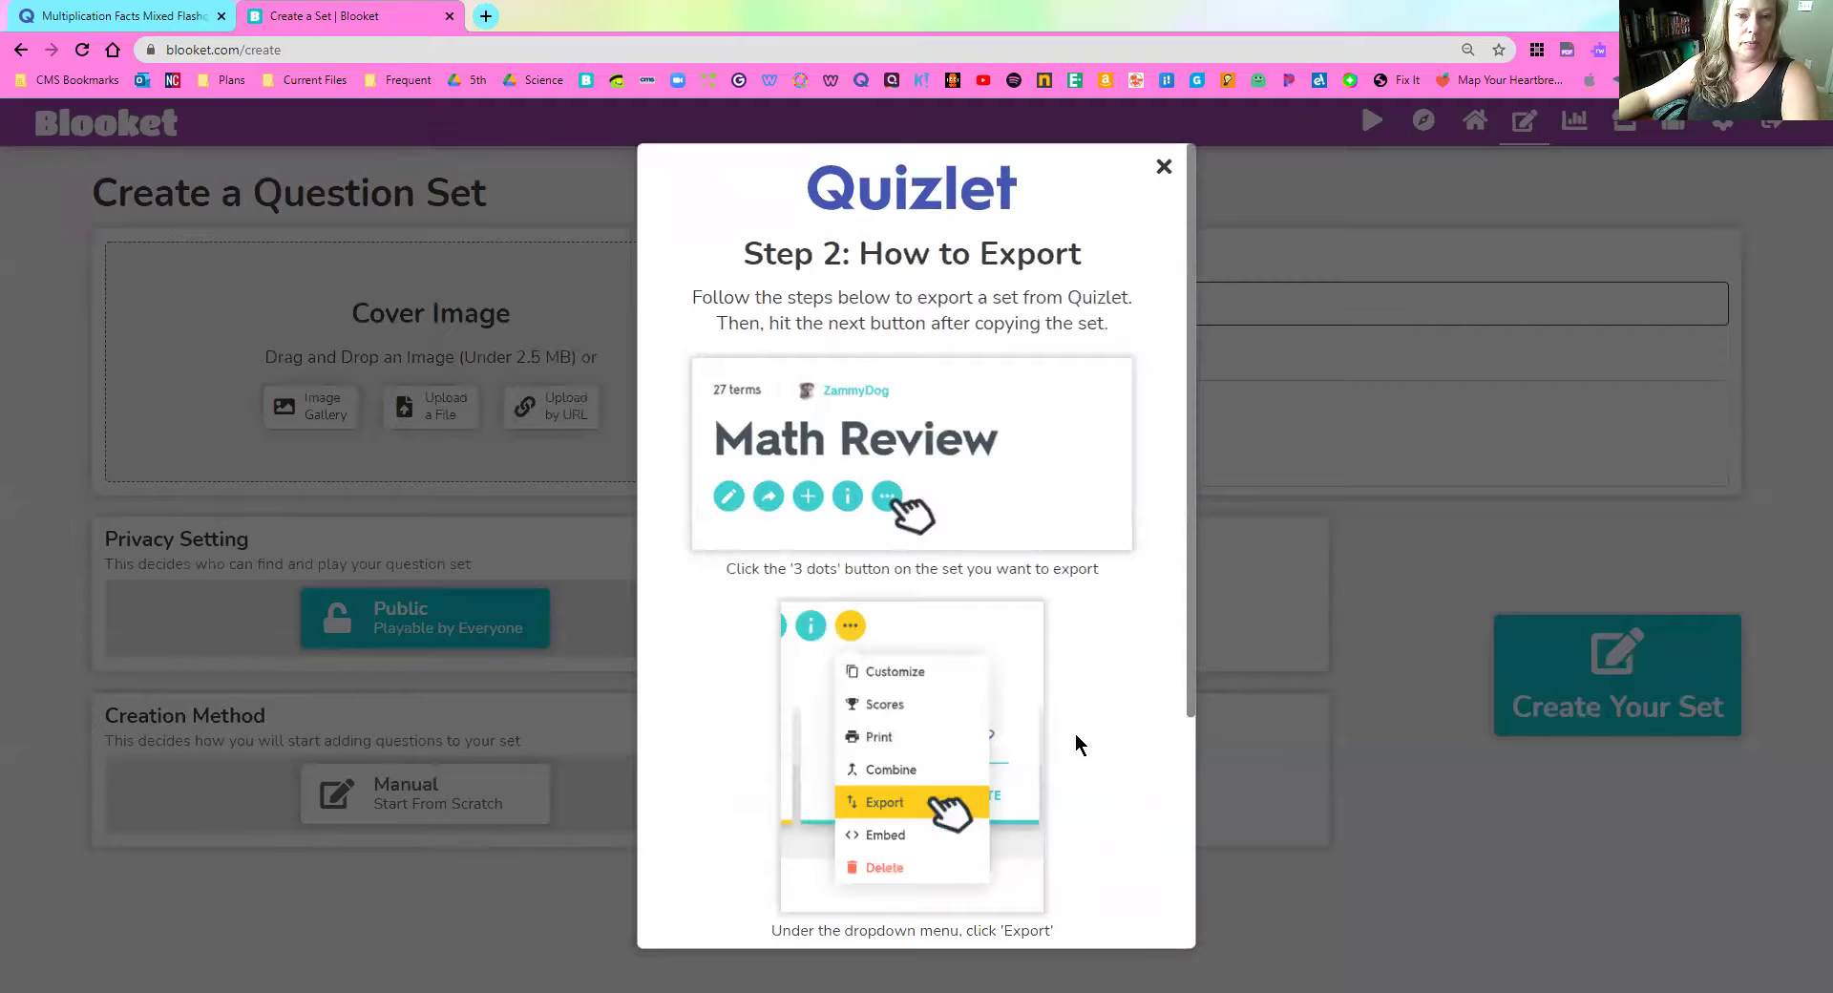
pyautogui.scroll(-2, 1076, 743)
pyautogui.scroll(-3, 1076, 735)
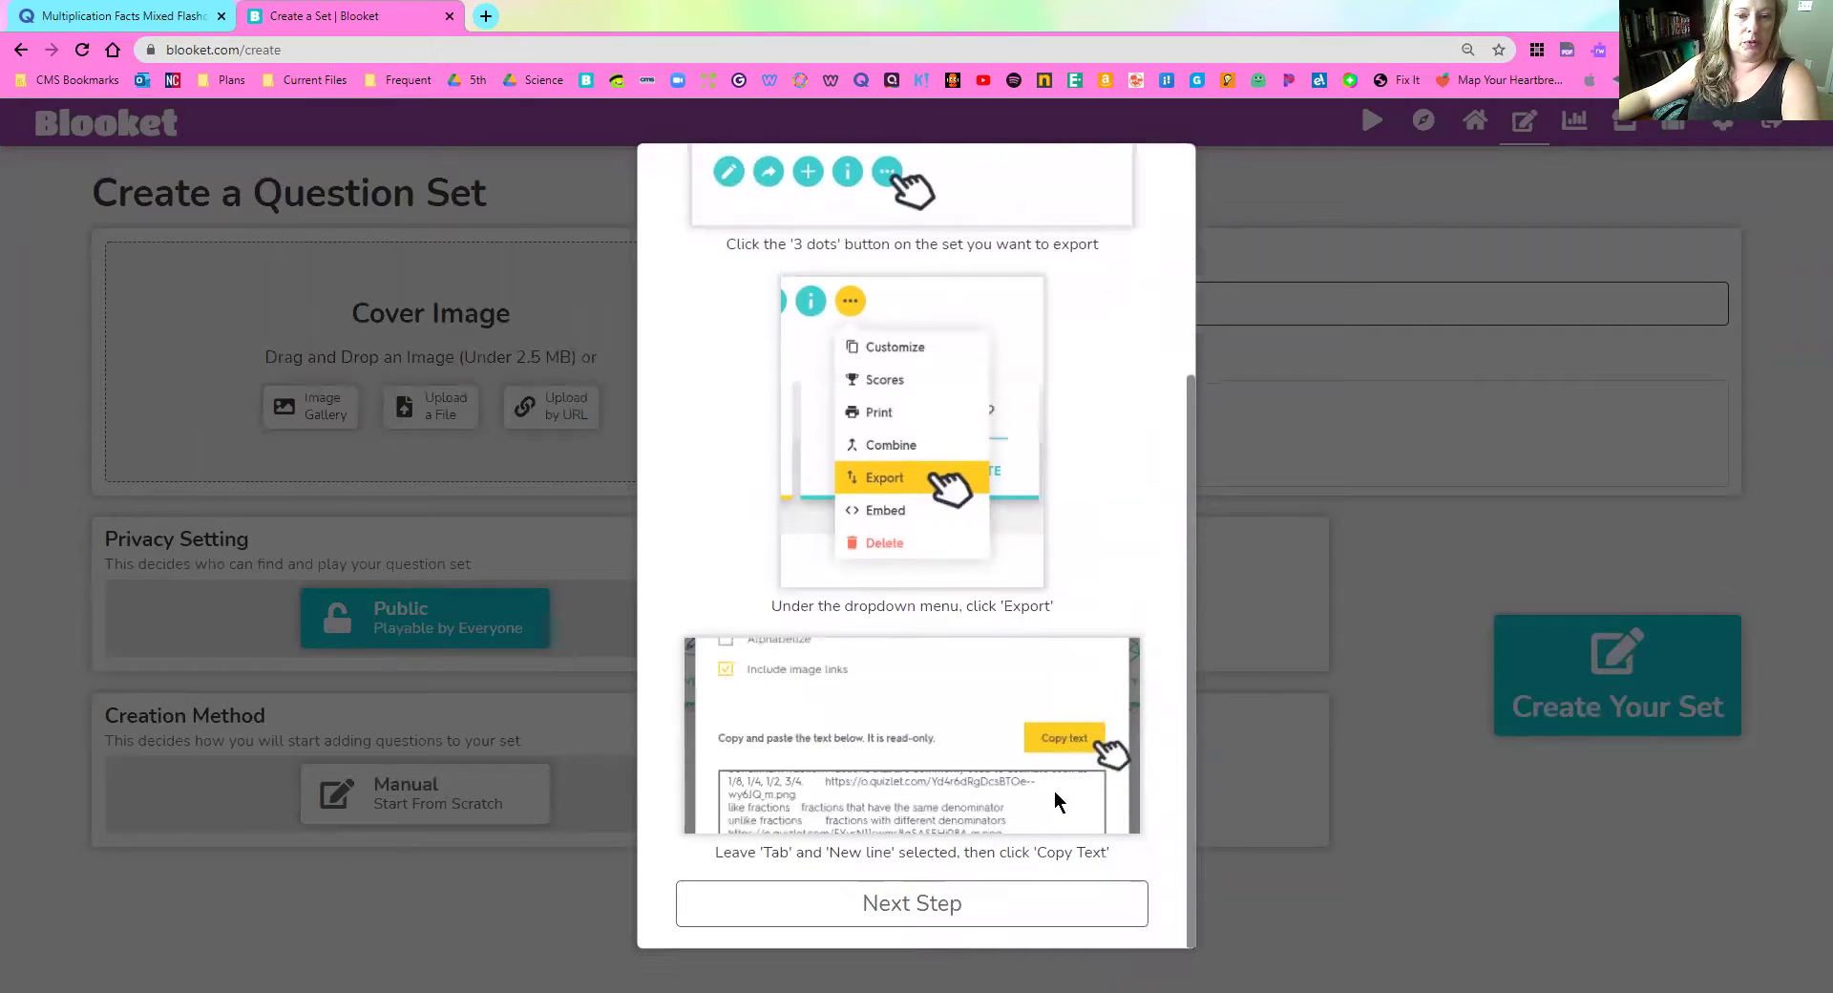
pyautogui.click(923, 919)
pyautogui.click(767, 545)
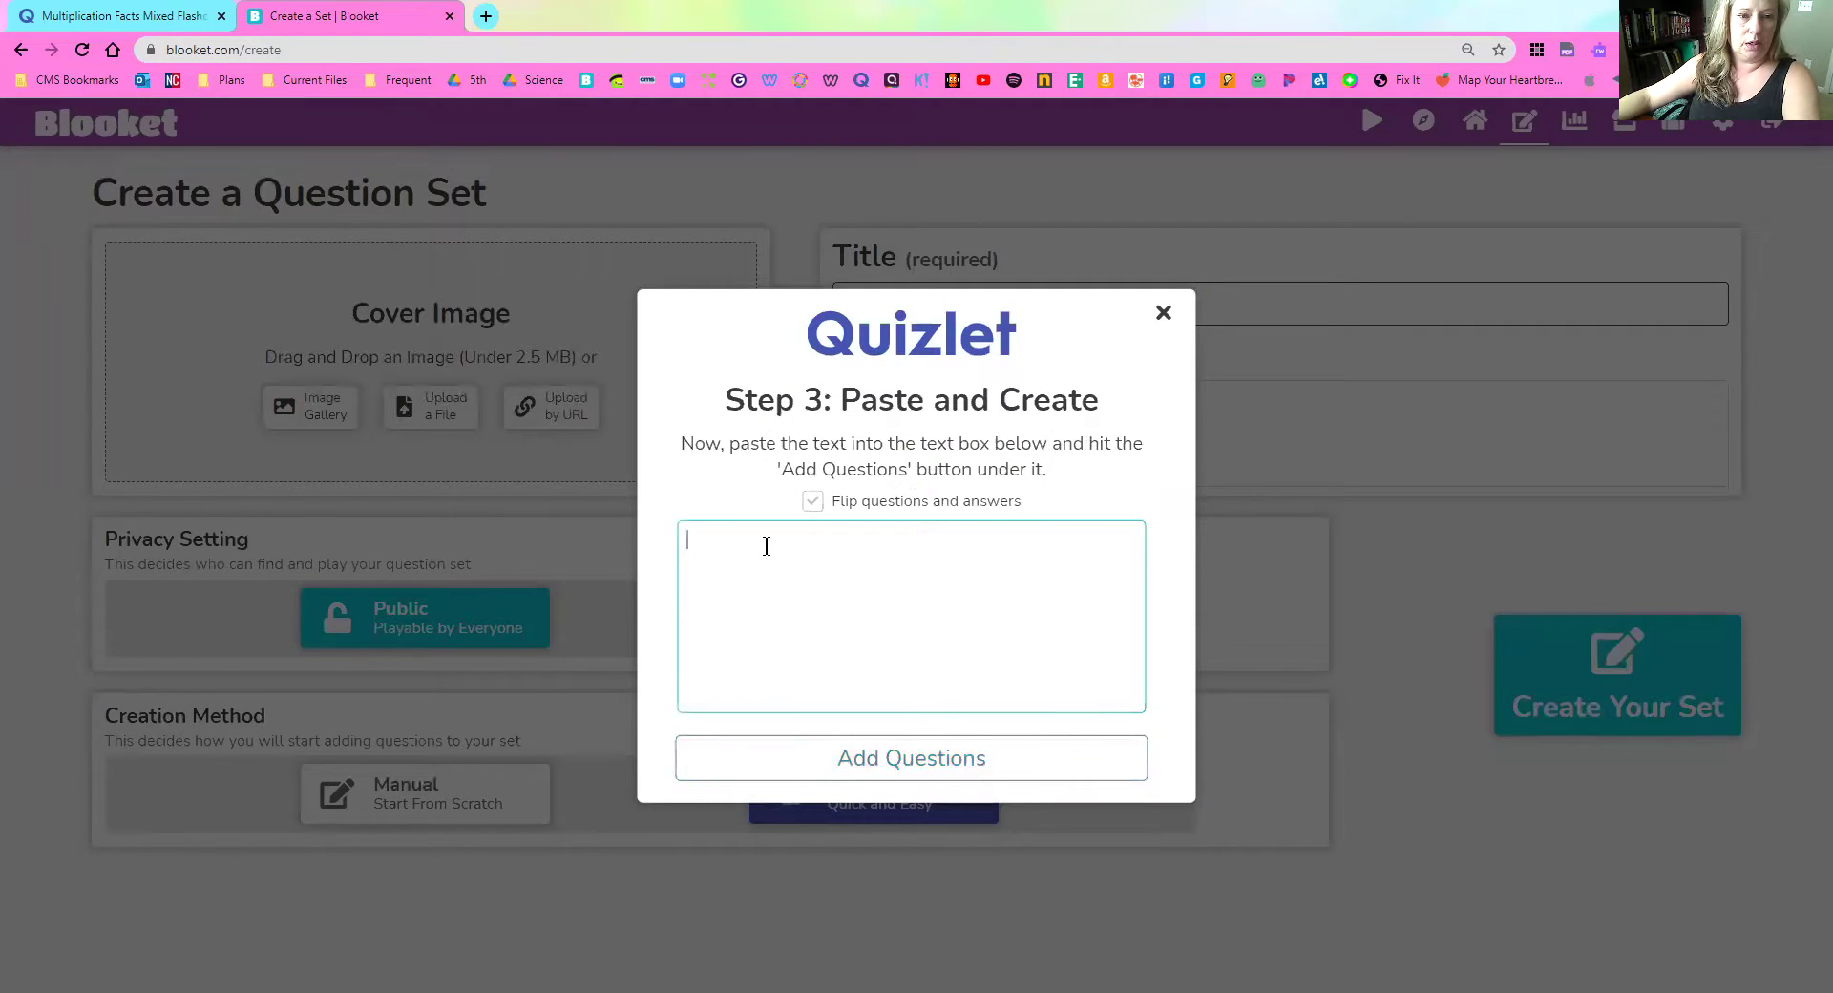
pyautogui.rightClick(766, 545)
pyautogui.click(859, 698)
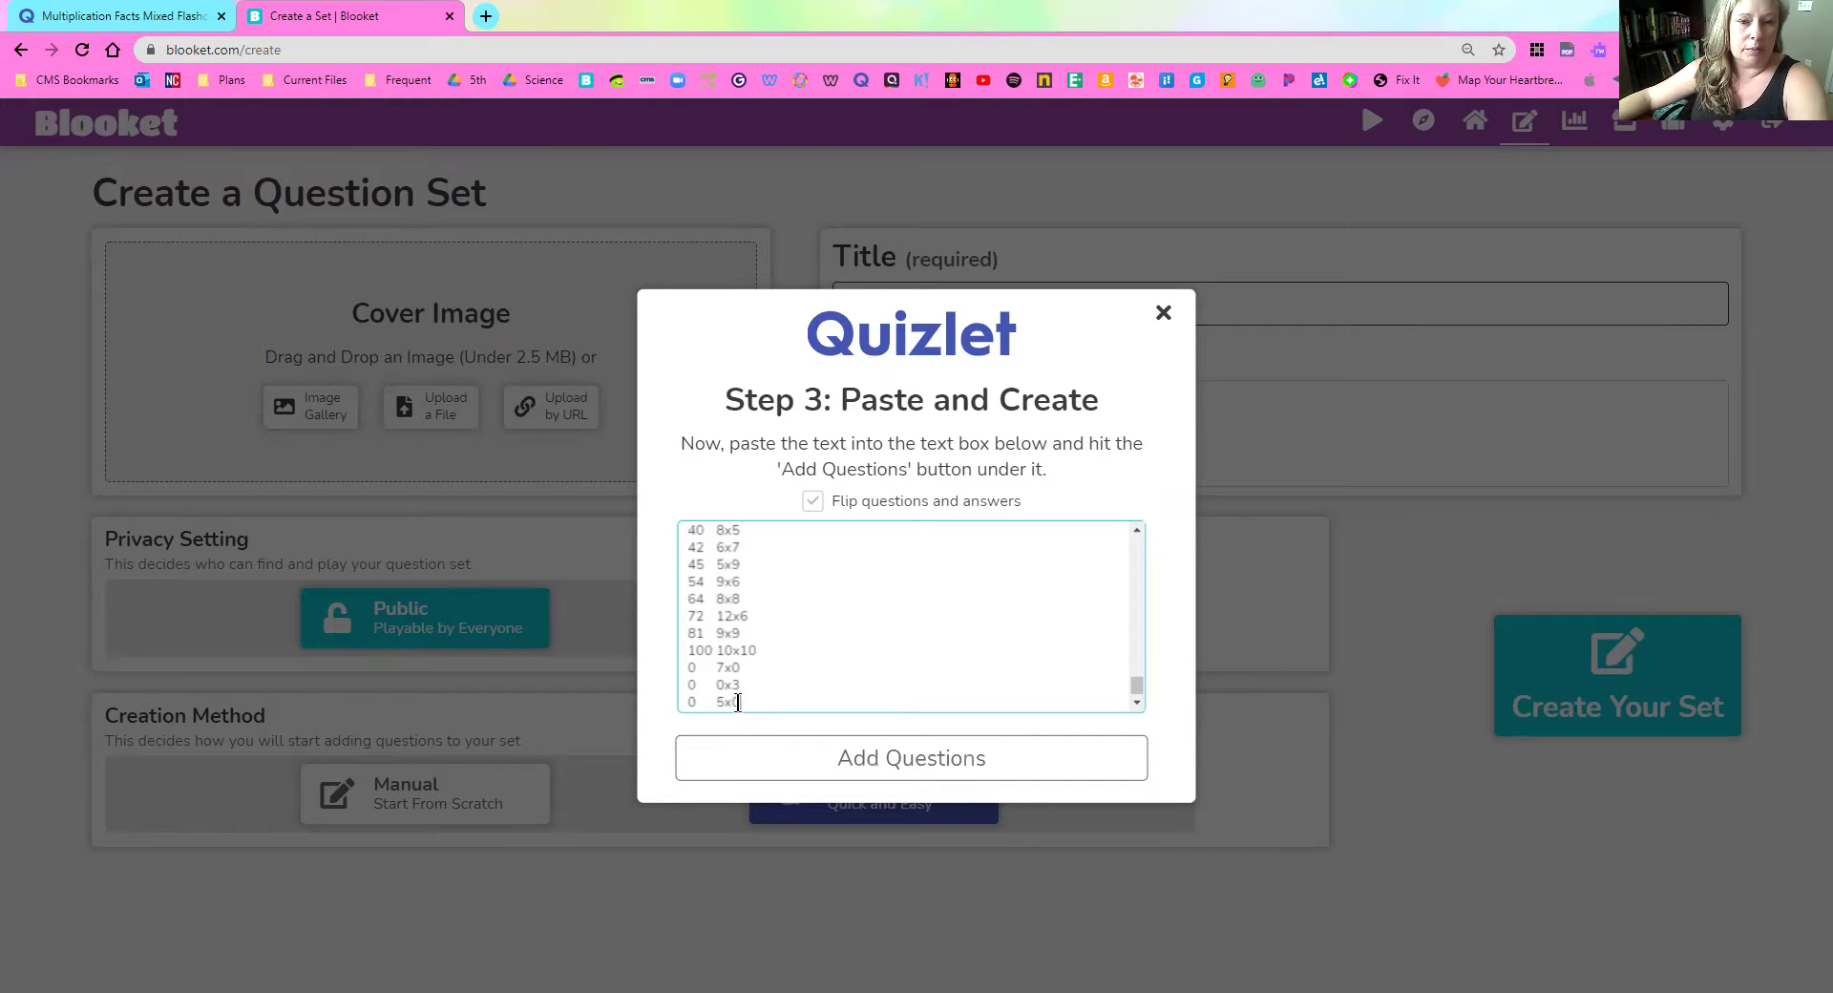
# - Add the pasted facts as questions, producing items like 7x2, 8x2 and 9x2
pyautogui.click(907, 769)
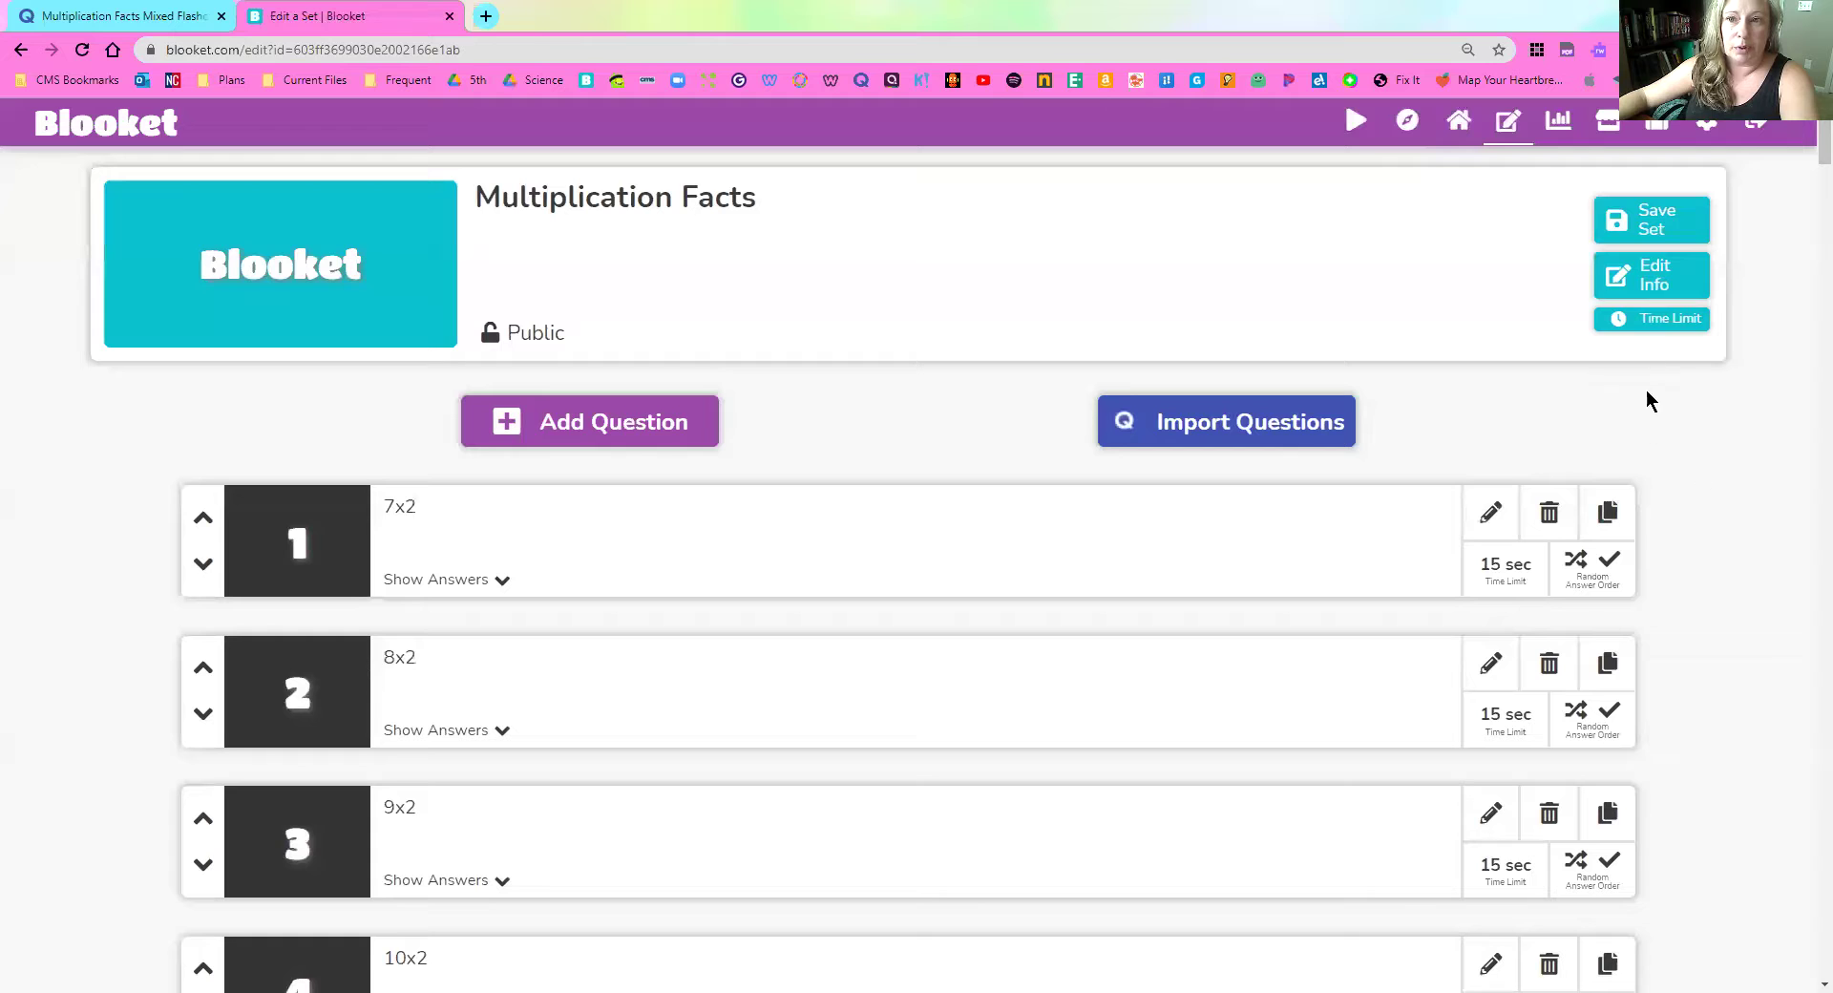
# - Change the time limit for all questions from 15 to 10 seconds
pyautogui.click(1663, 323)
pyautogui.moveTo(908, 551); pyautogui.dragTo(924, 546)
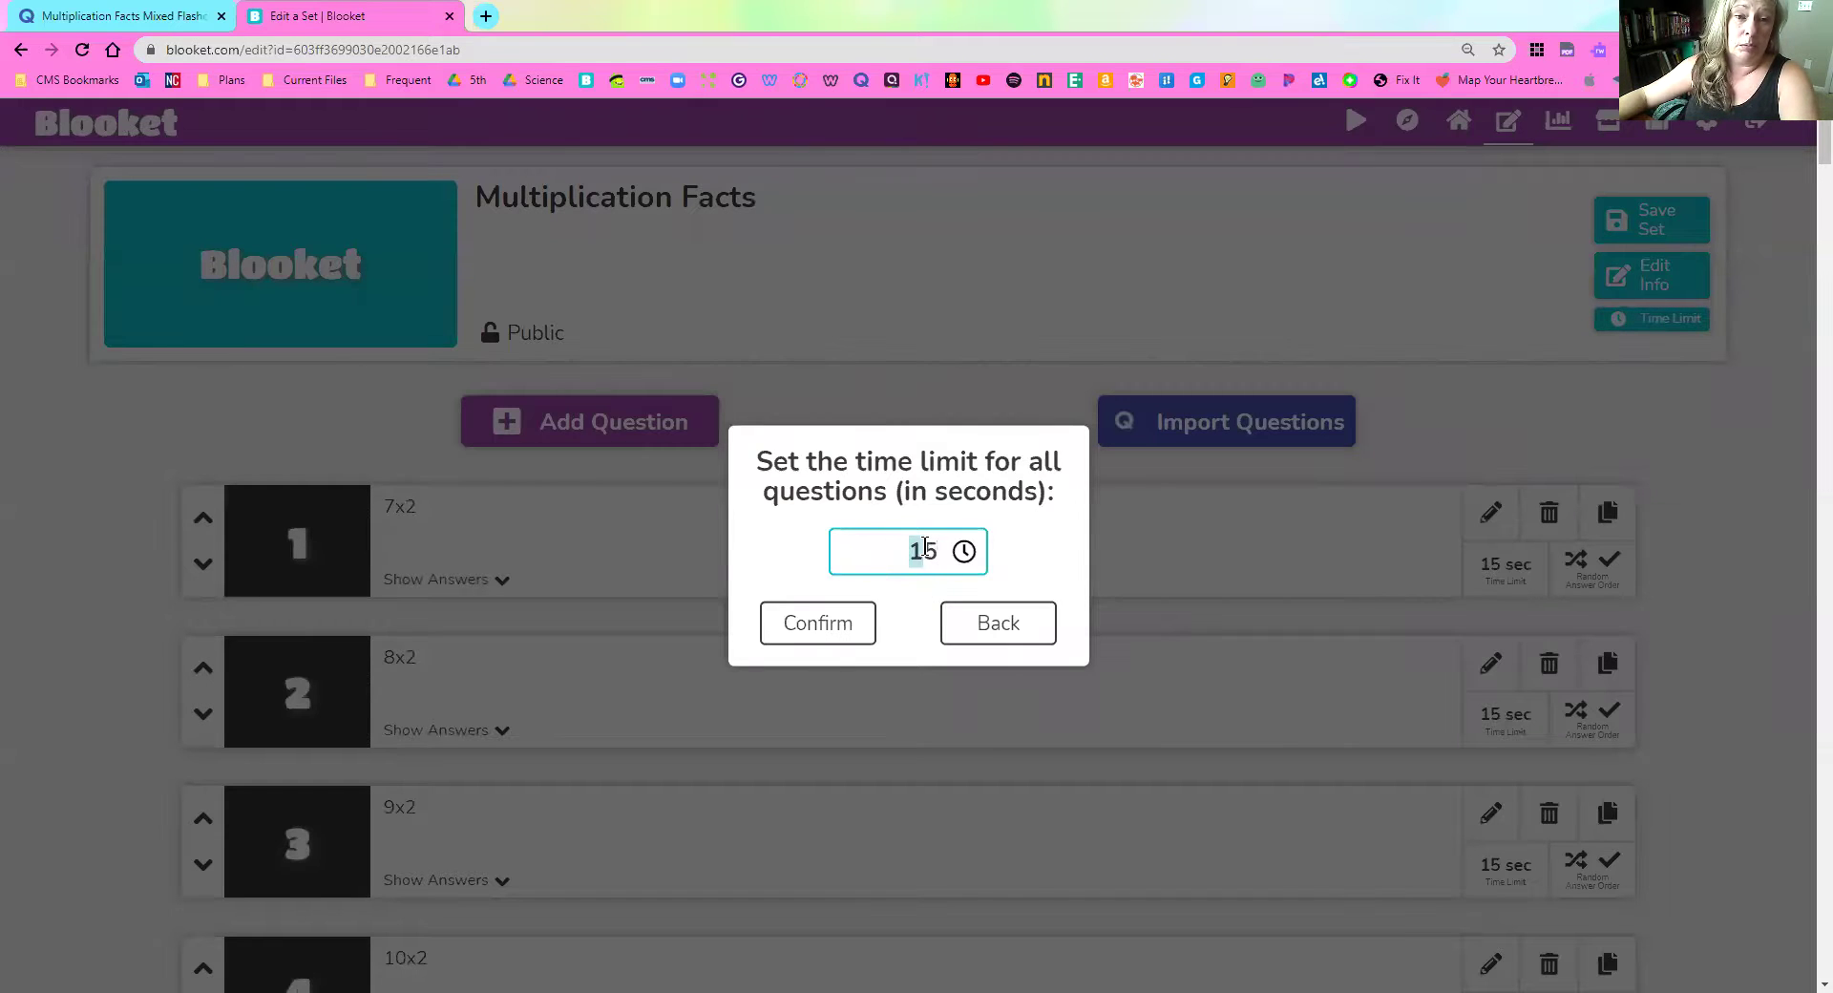
pyautogui.write('10')
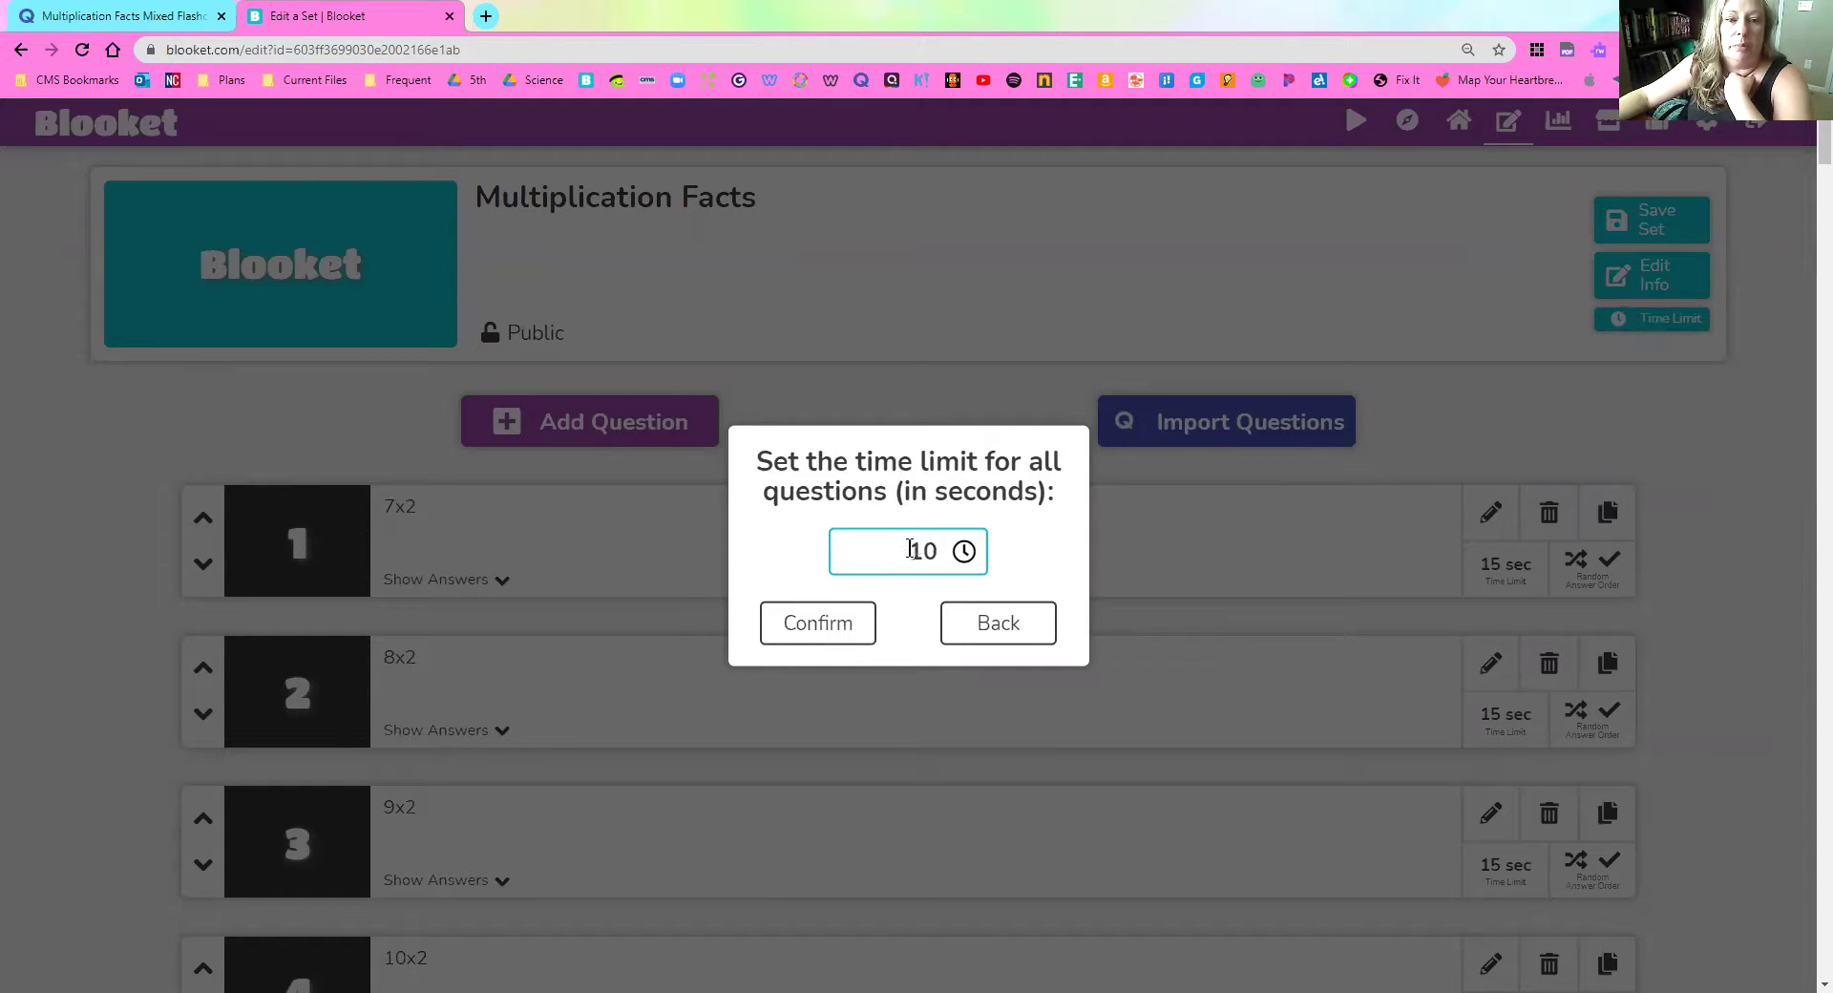
pyautogui.click(848, 622)
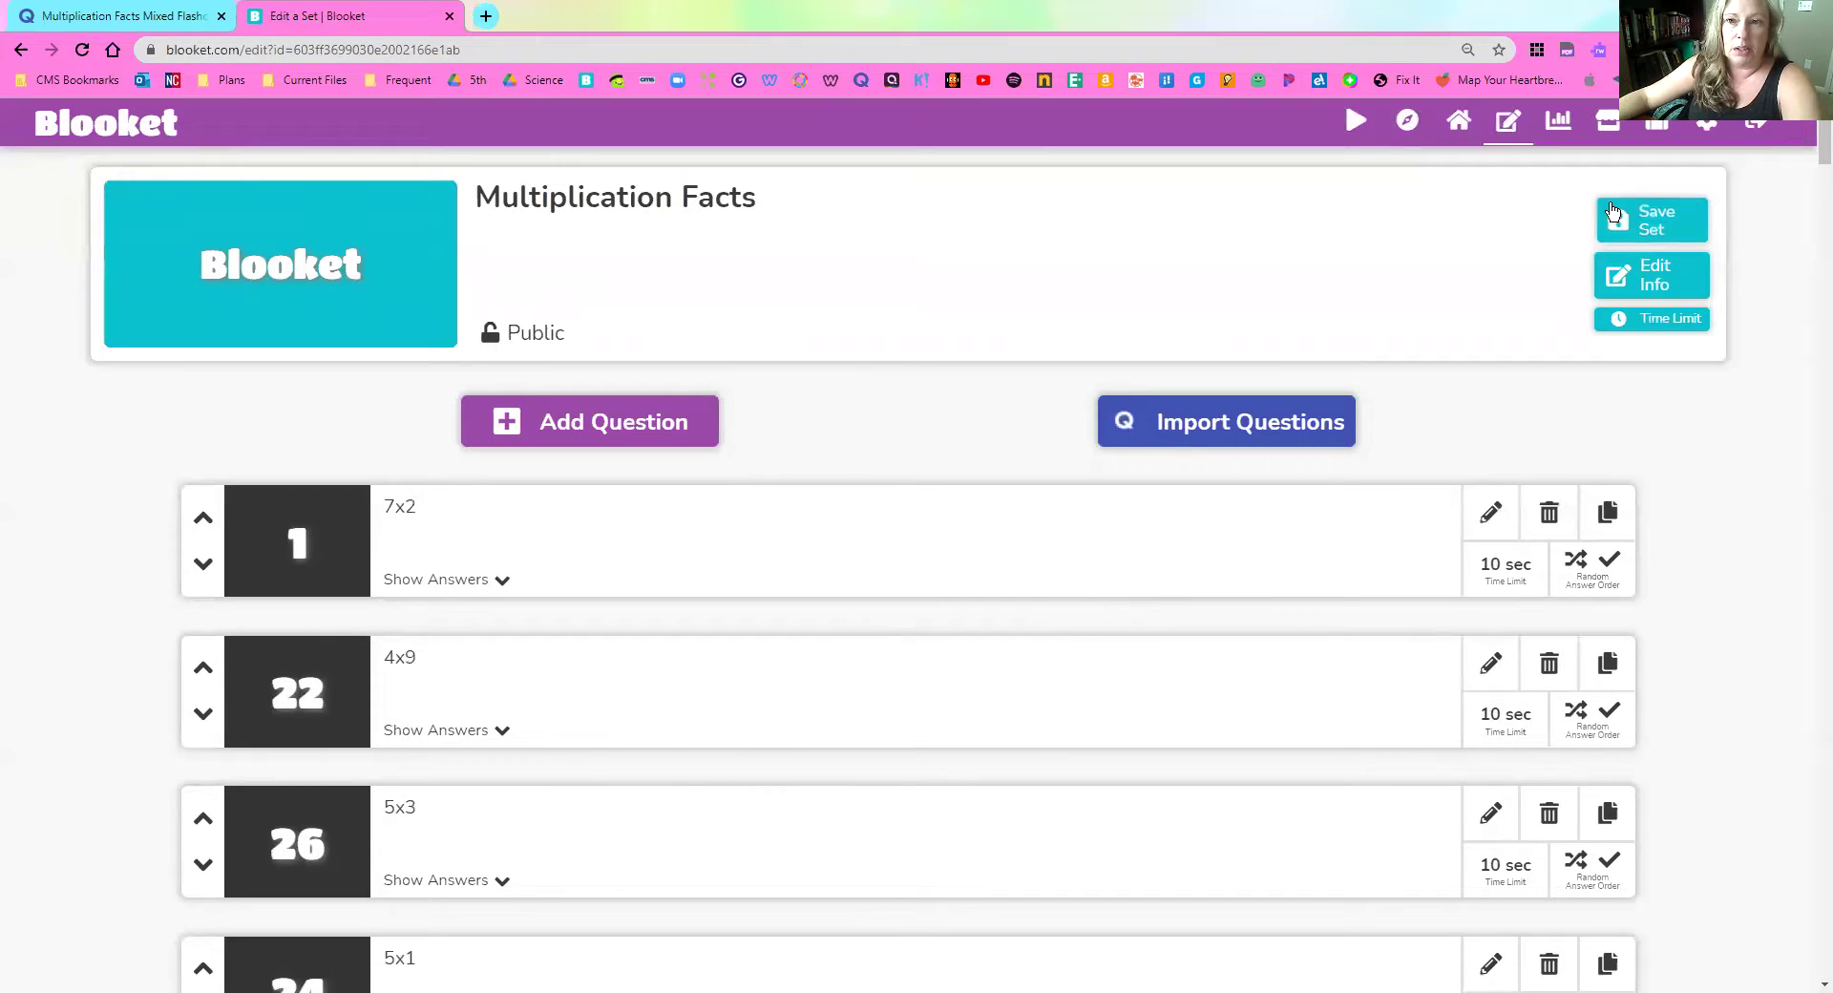
# - Save the 100-question Multiplication Facts set to My Sets
pyautogui.click(1642, 226)
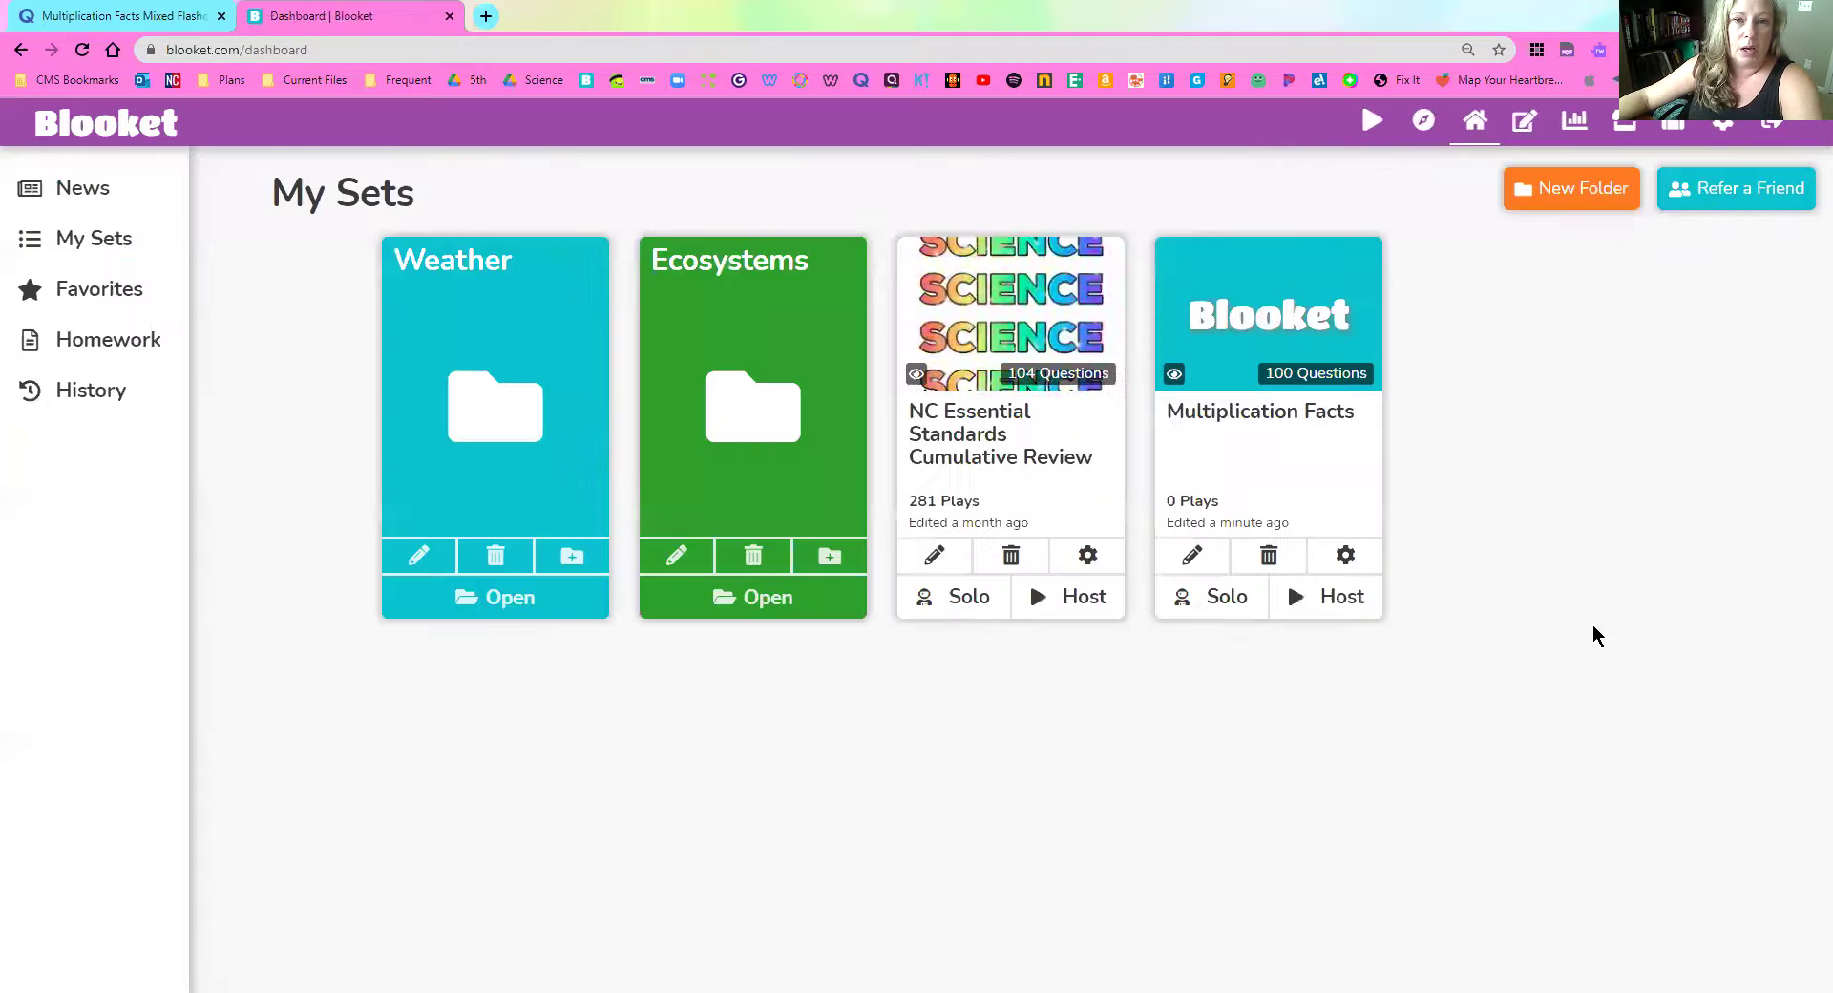